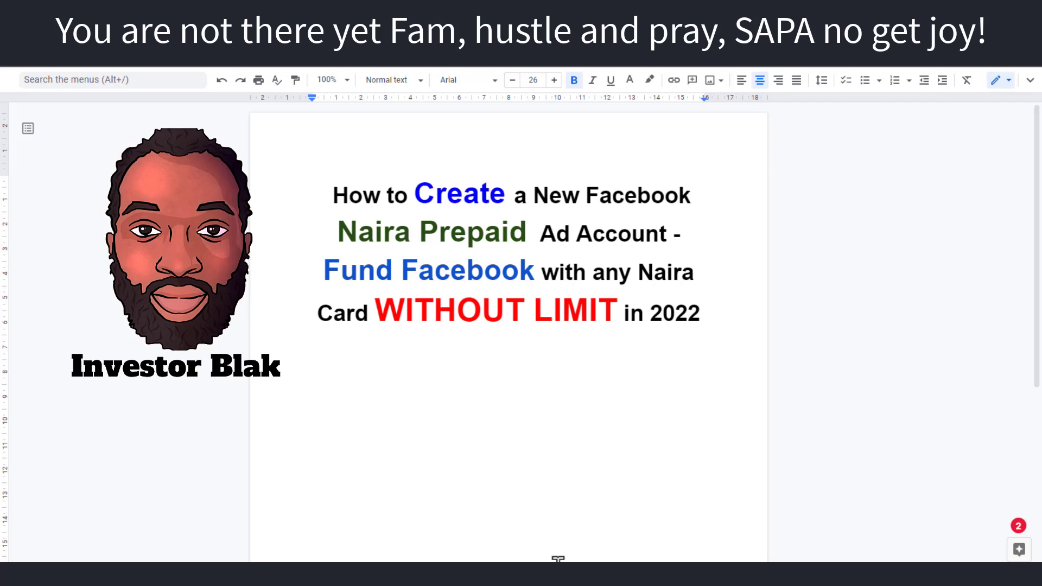
View the notification options for the subscribed YouTube channel, then dismiss them
{"action": "mouse_move", "coordinate": [566, 575]}
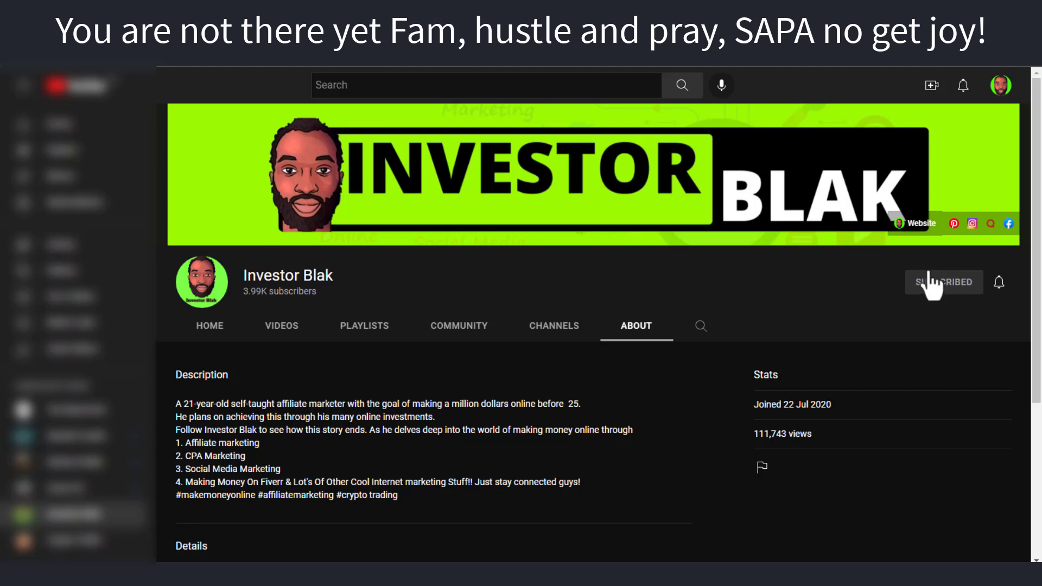
{"action": "left_click", "coordinate": [1003, 284]}
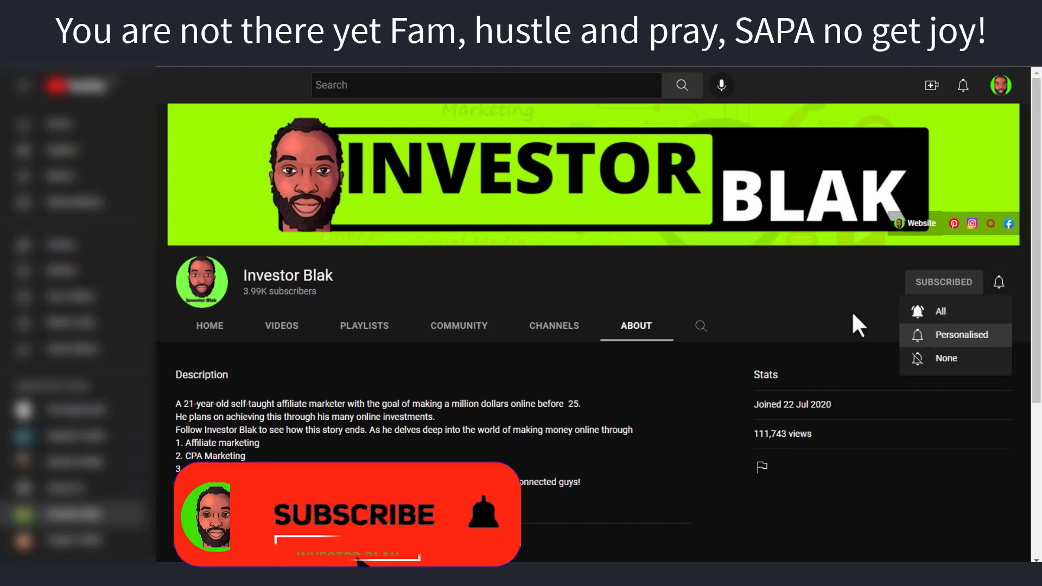
{"action": "left_click", "coordinate": [830, 292]}
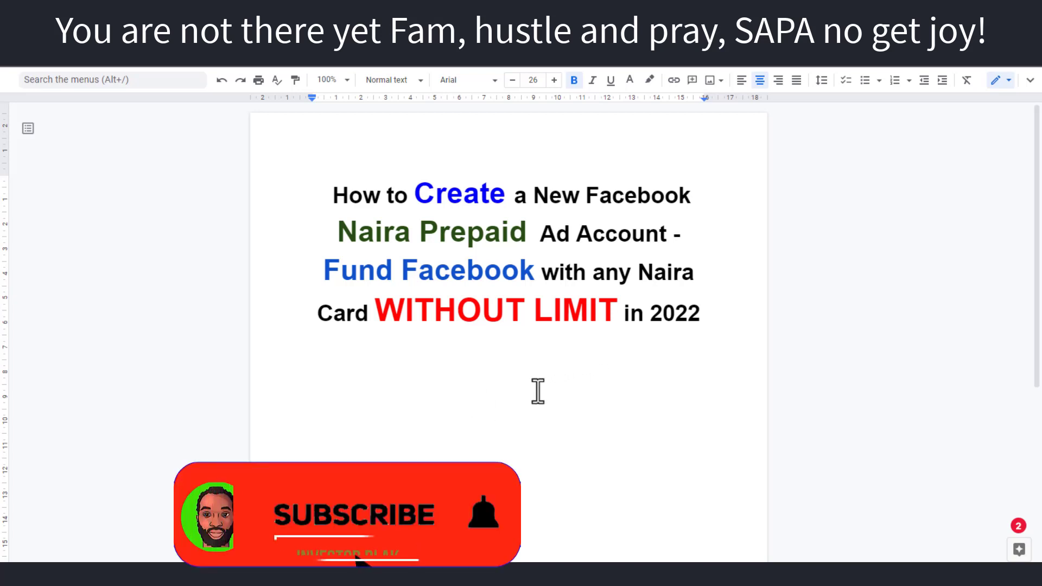
Restore the "Steps" heading and the lines "1 Create Facebook Account" and "2 Create Facbook Business Page" below the document title
{"action": "left_click", "coordinate": [531, 366]}
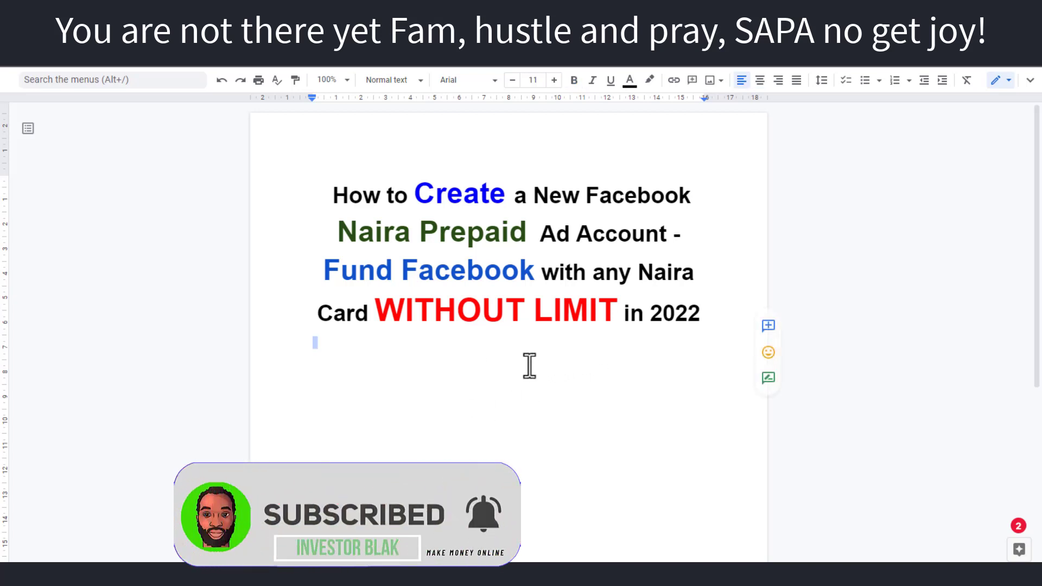
{"action": "key", "text": "ctrl+z"}
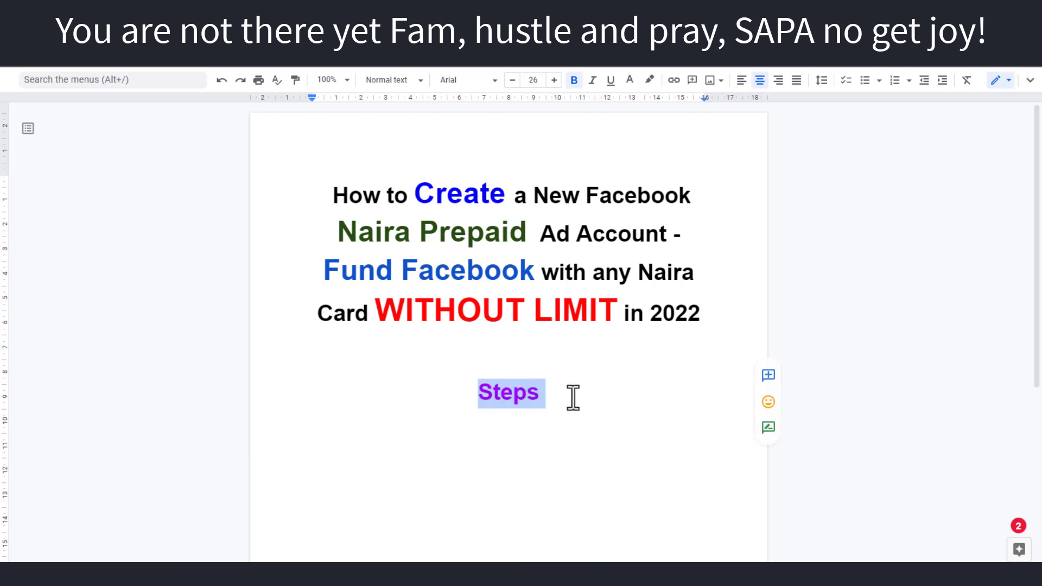
{"action": "key", "text": "ctrl+y"}
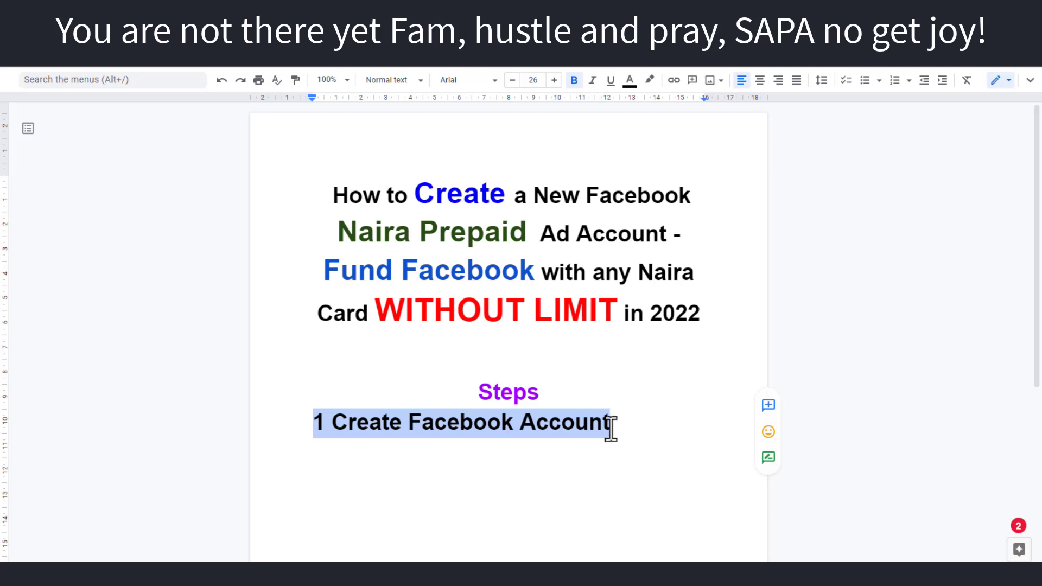
{"action": "key", "text": "ctrl+y"}
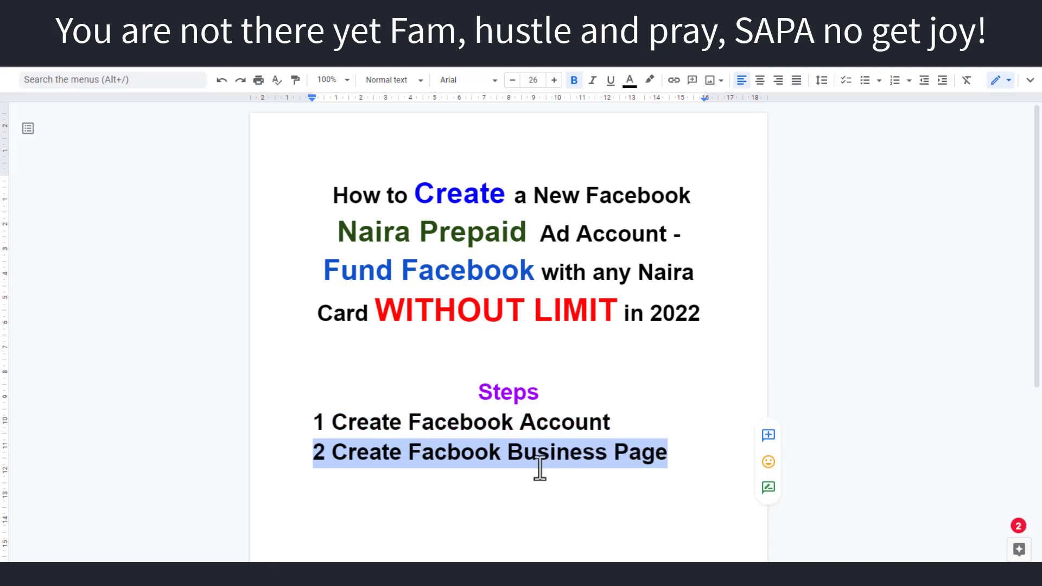
{"action": "mouse_move", "coordinate": [475, 464]}
{"action": "mouse_move", "coordinate": [453, 444]}
{"action": "left_click", "coordinate": [677, 461]}
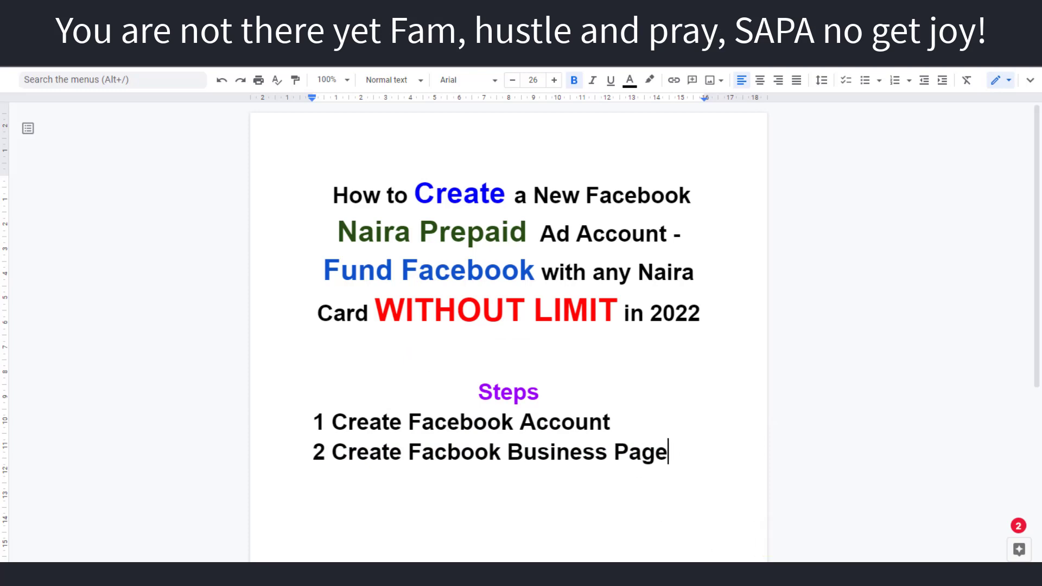
Switch to Meta Business Suite in a new browser tab by way of a business.facebook.com address
{"action": "key", "text": "ctrl+t"}
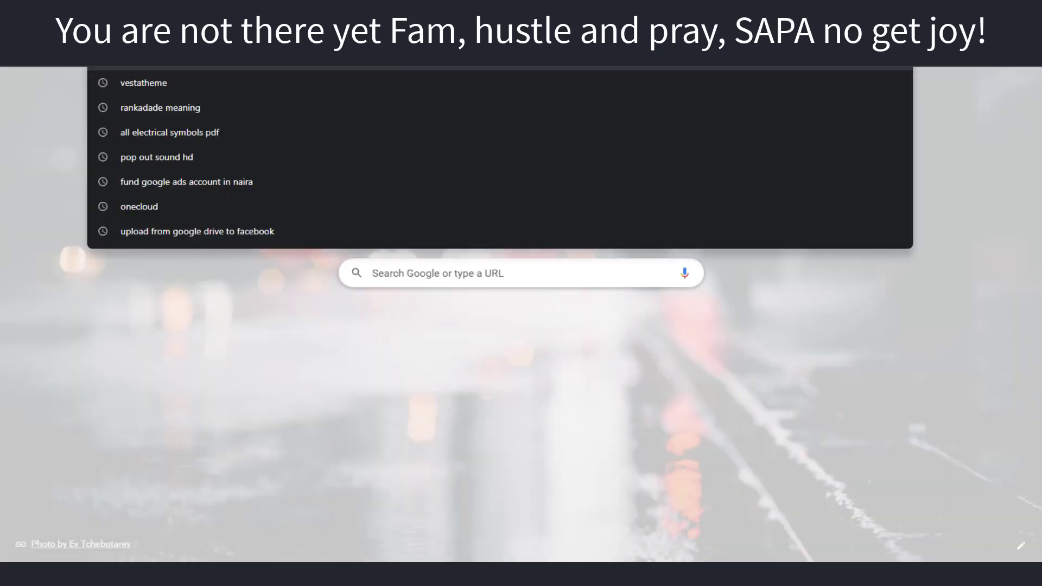
{"action": "type", "text": "busine"}
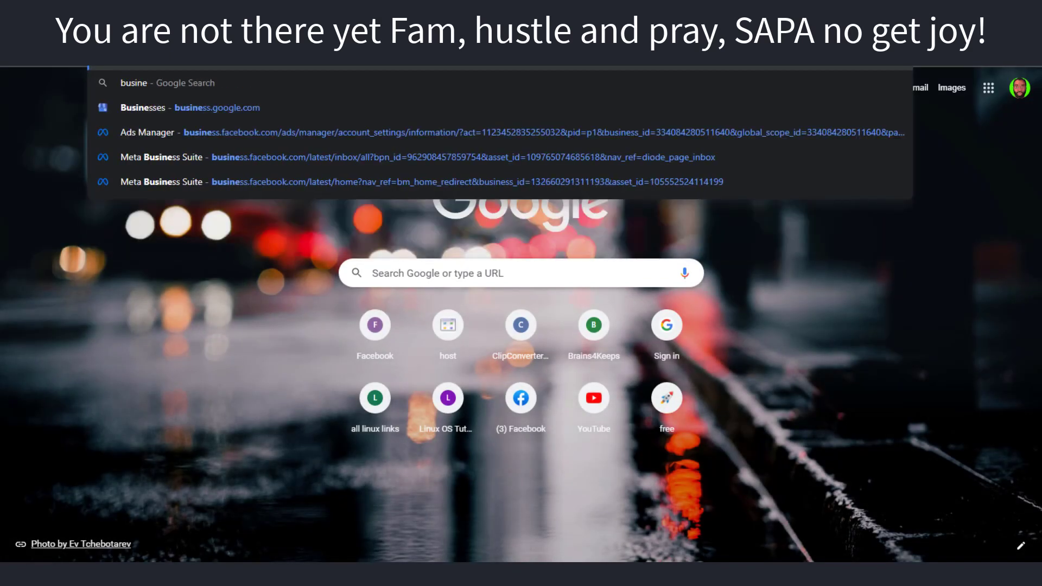
{"action": "key", "text": "Escape"}
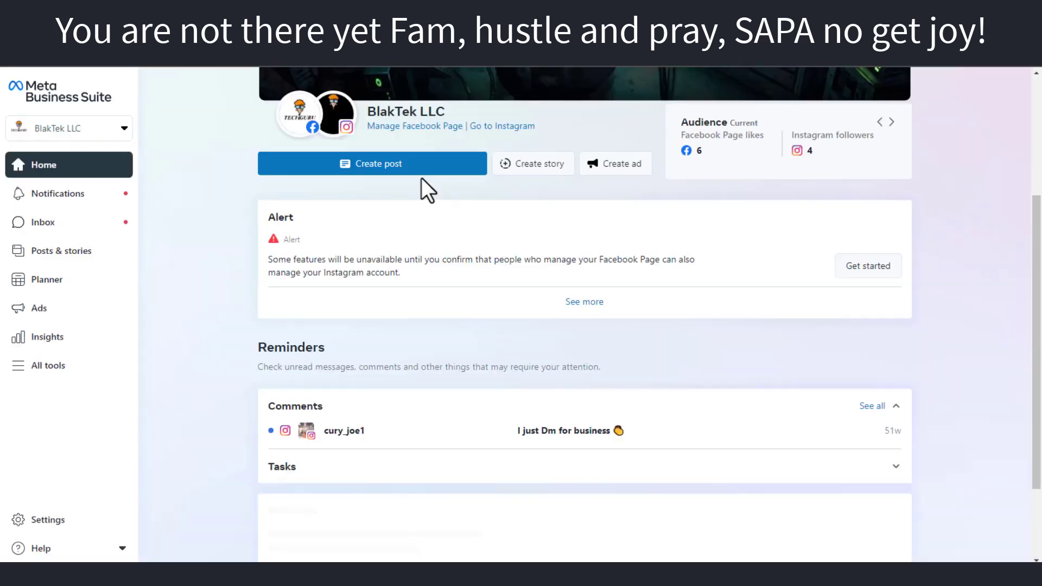
Review the list of business accounts and pages, and check whether another business account can be created
{"action": "left_click", "coordinate": [116, 133]}
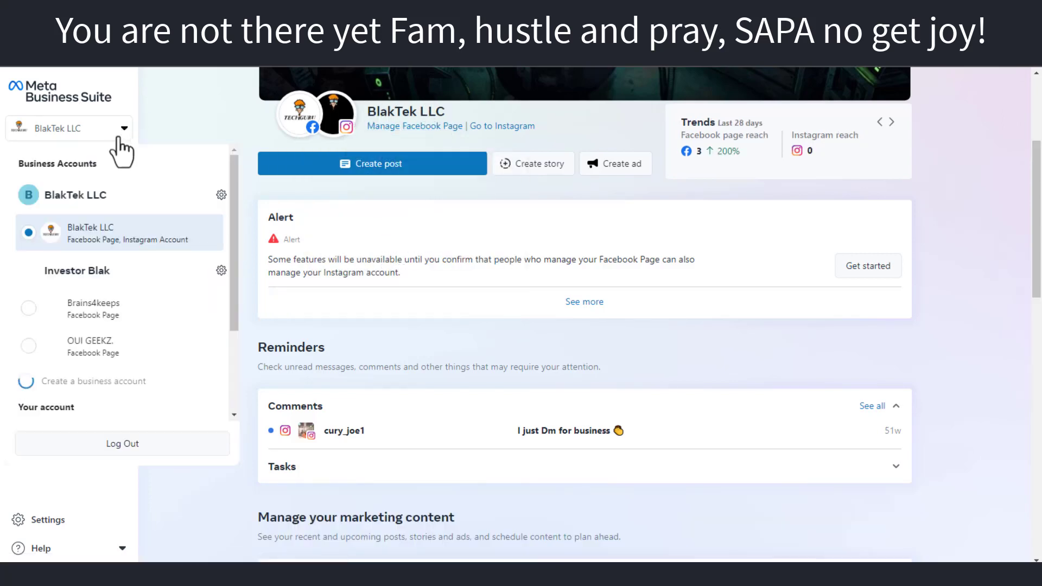
{"action": "scroll", "coordinate": [114, 247], "scroll_direction": "down", "scroll_amount": 2}
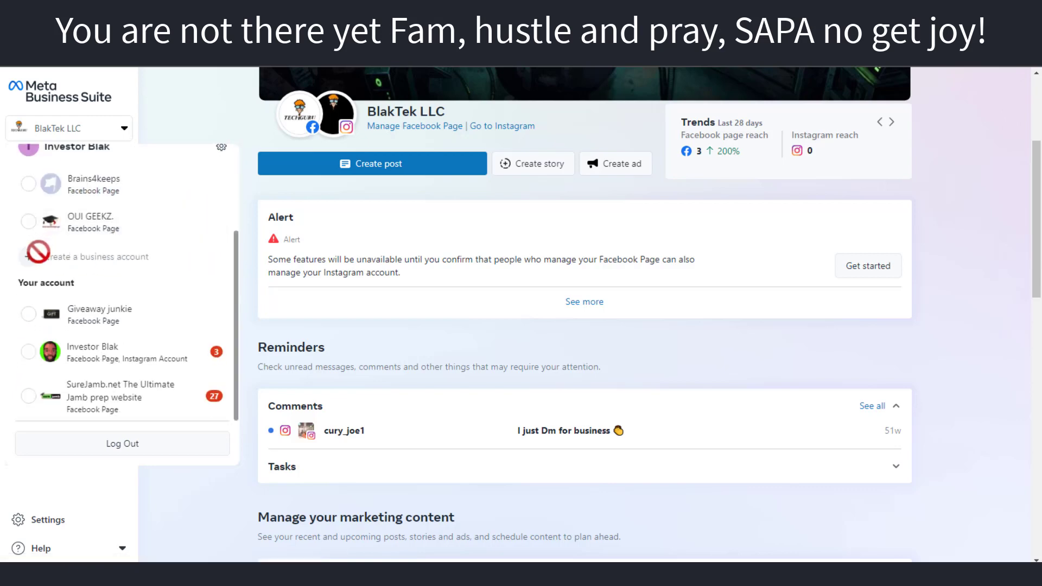
{"action": "mouse_move", "coordinate": [30, 263]}
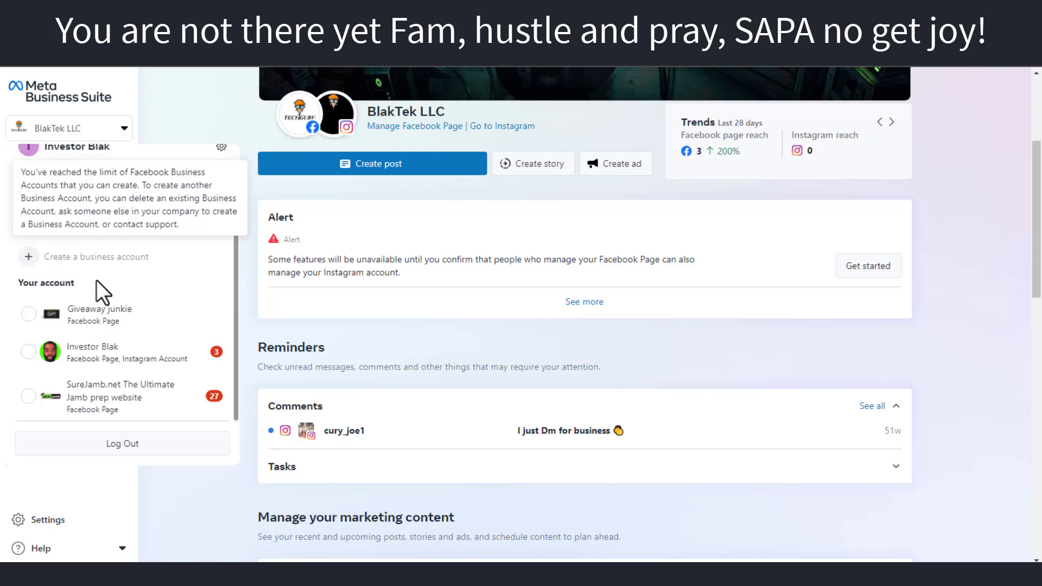
{"action": "scroll", "coordinate": [109, 272], "scroll_direction": "up", "scroll_amount": 3}
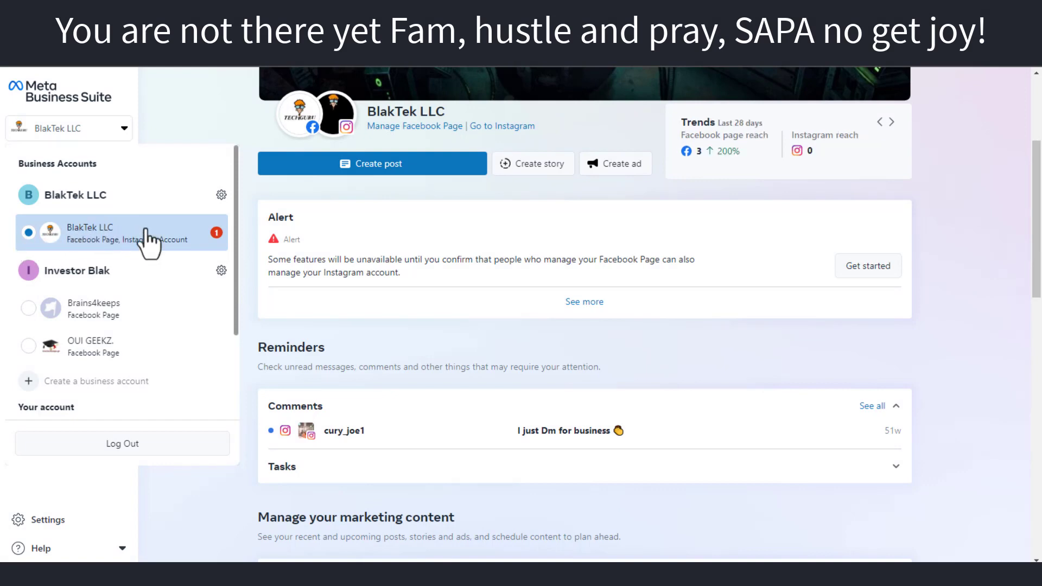
{"action": "scroll", "coordinate": [162, 245], "scroll_direction": "down", "scroll_amount": 3}
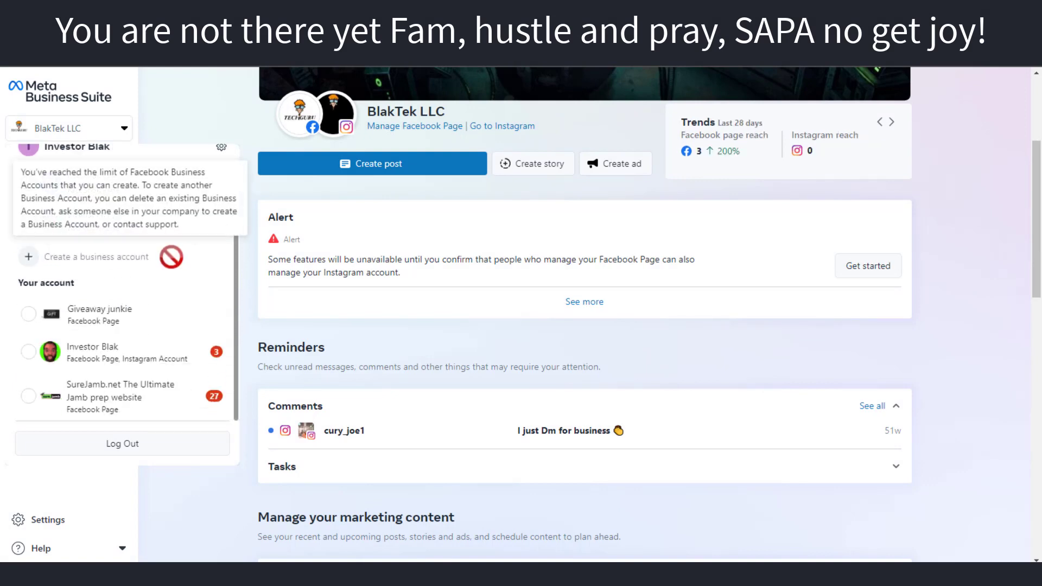
{"action": "left_click", "coordinate": [174, 102]}
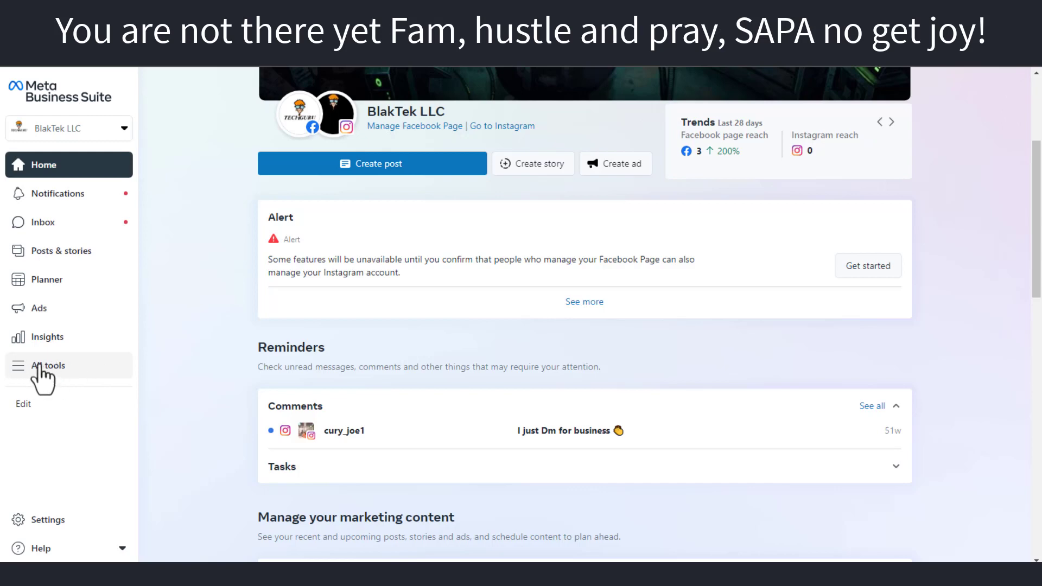
Open the Billing page from the full set of business tools
{"action": "left_click", "coordinate": [38, 368]}
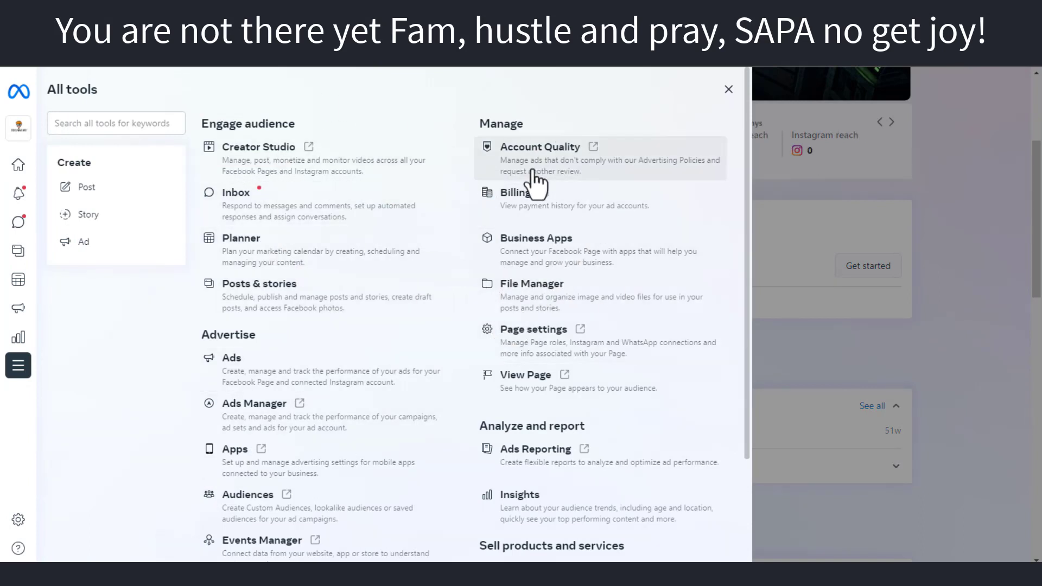
{"action": "left_click", "coordinate": [520, 199]}
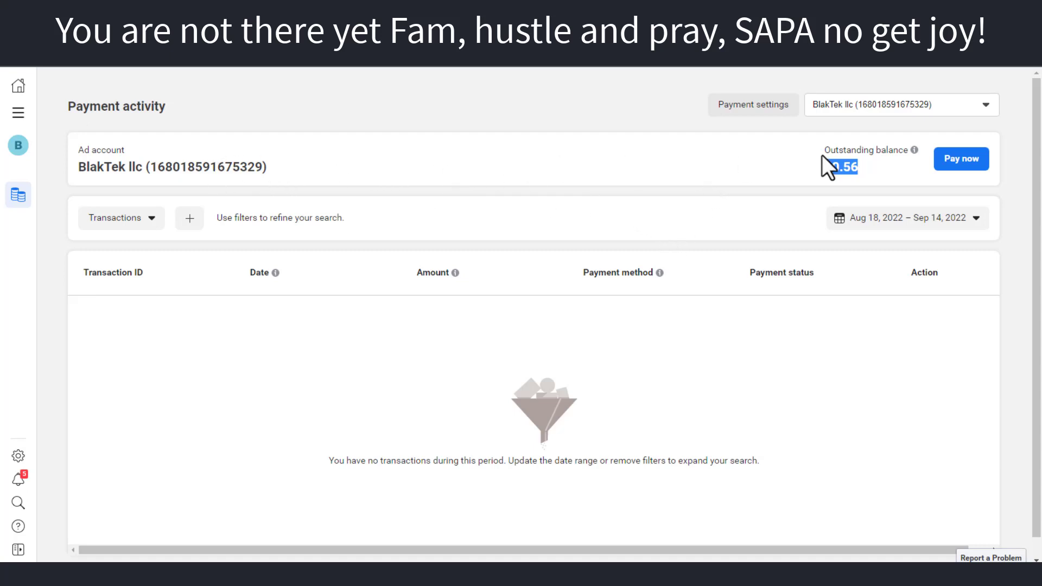
View the amount and payment methods offered for paying the ad account's outstanding balance, without paying
{"action": "left_click", "coordinate": [861, 172]}
{"action": "left_click", "coordinate": [960, 163]}
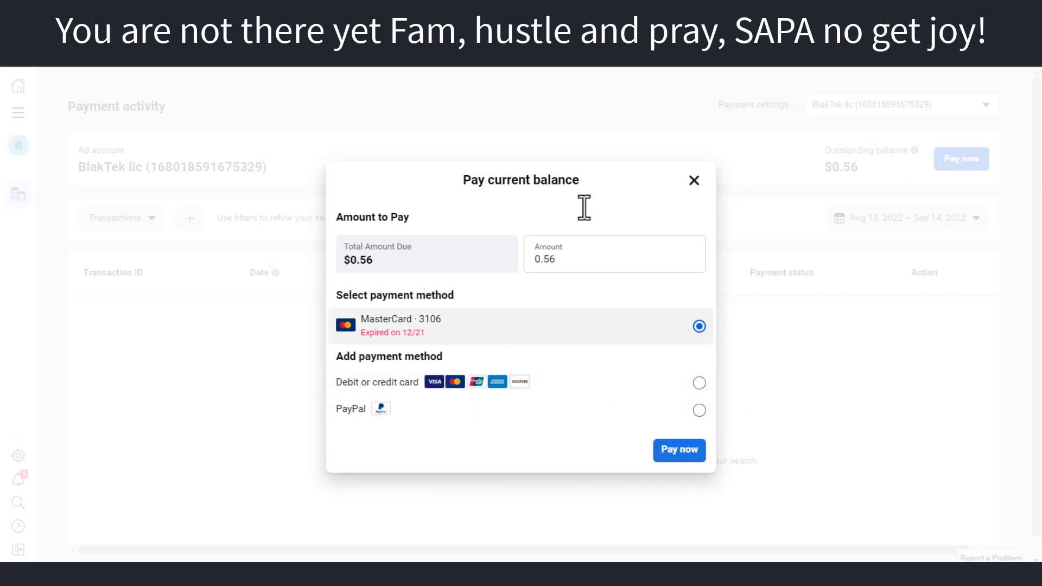
{"action": "left_click", "coordinate": [694, 181]}
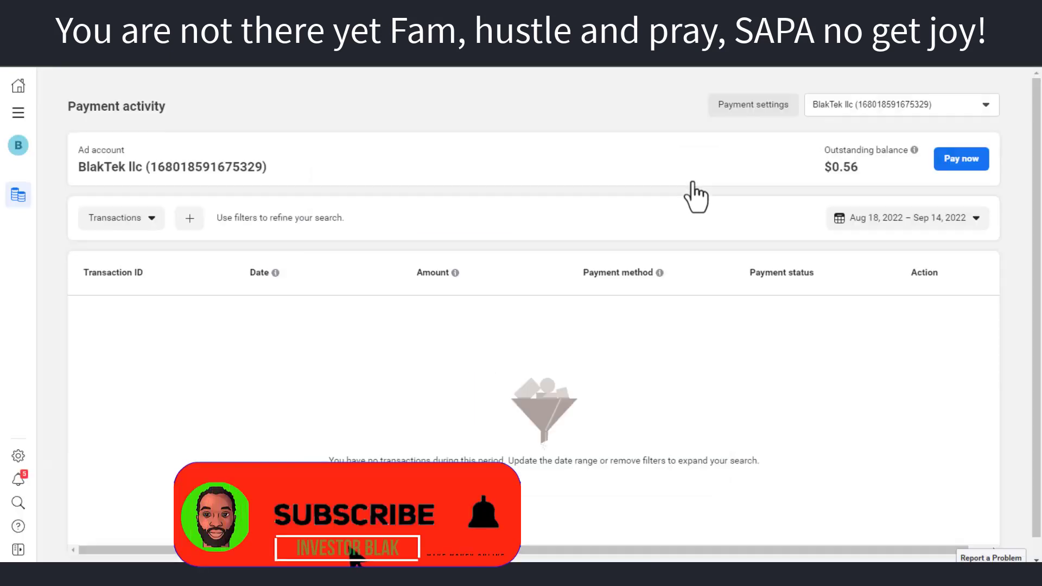
Open the ad account's payment settings and set the currency in its tax information to Nigerian Naira
{"action": "left_click", "coordinate": [733, 110]}
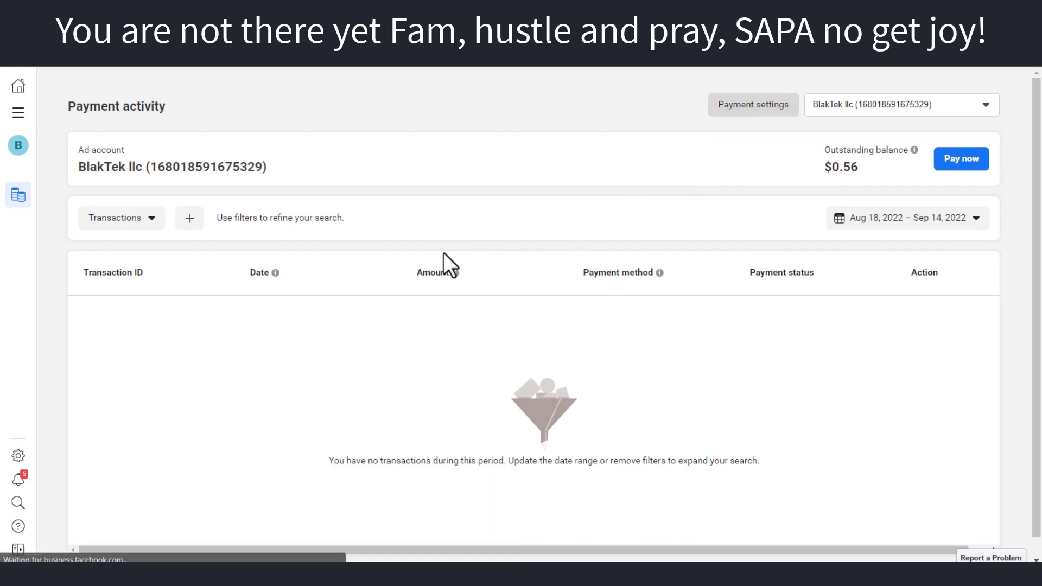
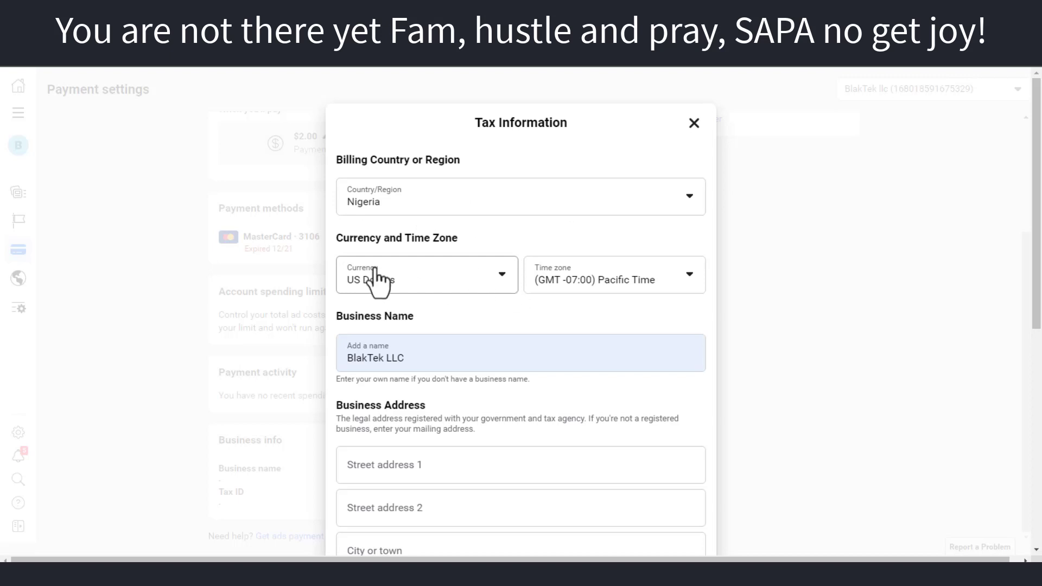
{"action": "left_click", "coordinate": [502, 274]}
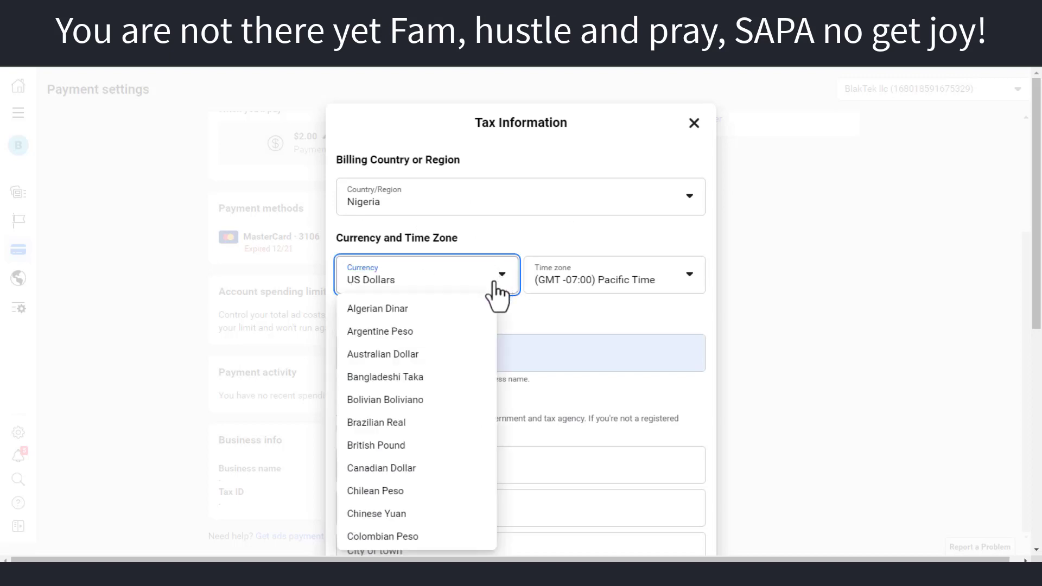
{"action": "scroll", "coordinate": [415, 367], "scroll_direction": "down", "scroll_amount": 5}
{"action": "scroll", "coordinate": [413, 369], "scroll_direction": "down", "scroll_amount": 10}
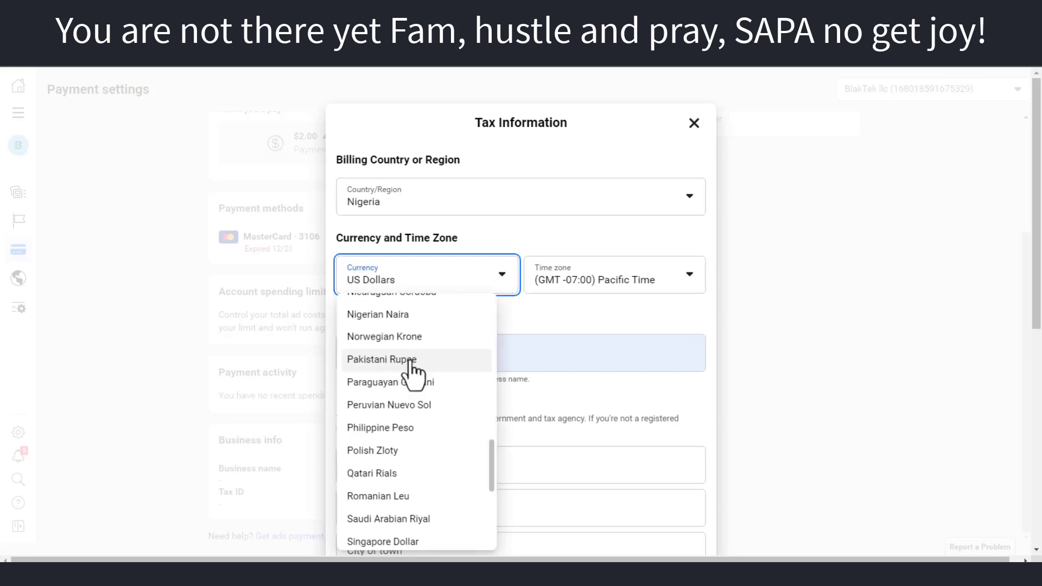
{"action": "scroll", "coordinate": [413, 372], "scroll_direction": "up", "scroll_amount": 4}
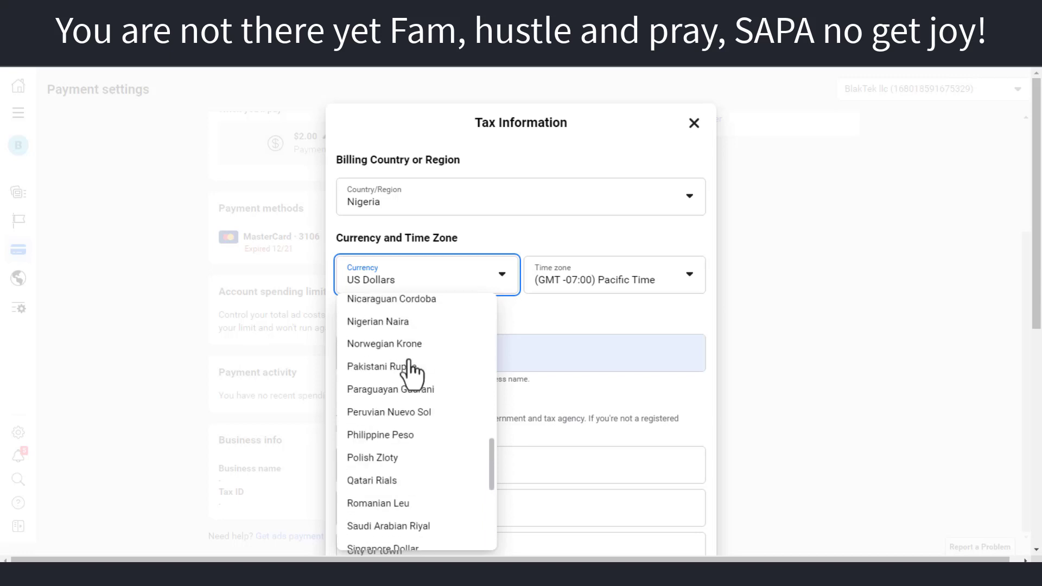
{"action": "left_click", "coordinate": [384, 323]}
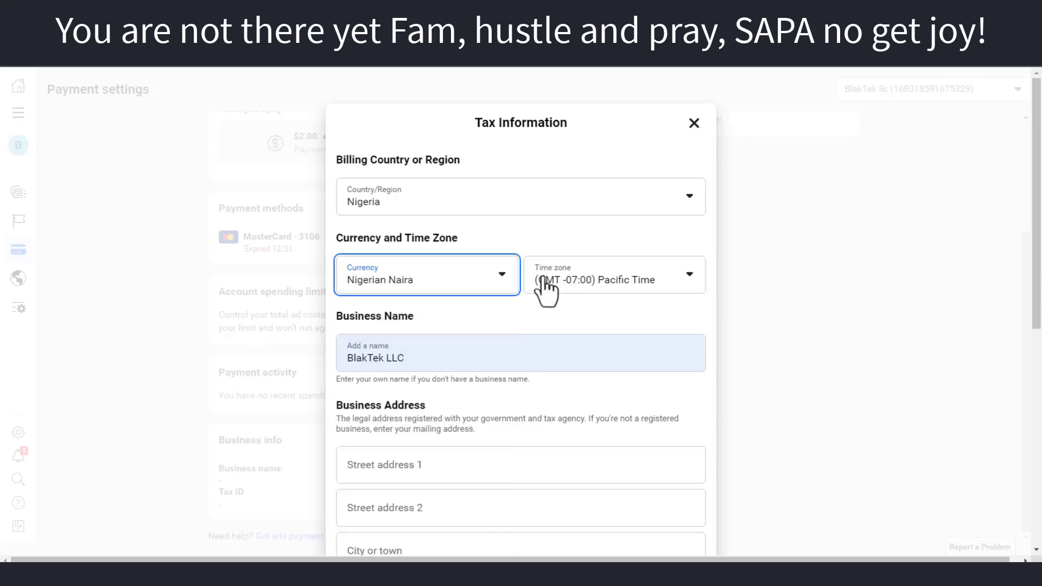
Set the time zone in the tax information to (GMT +01:00) Lagos Time
{"action": "left_click", "coordinate": [582, 289]}
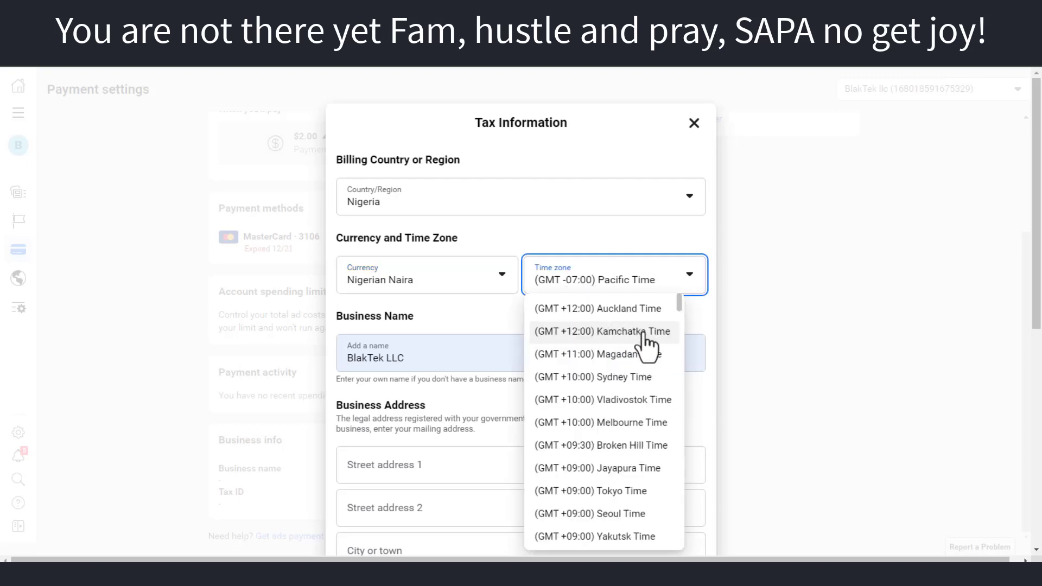
{"action": "scroll", "coordinate": [609, 369], "scroll_direction": "down", "scroll_amount": 6}
{"action": "scroll", "coordinate": [605, 368], "scroll_direction": "down", "scroll_amount": 10}
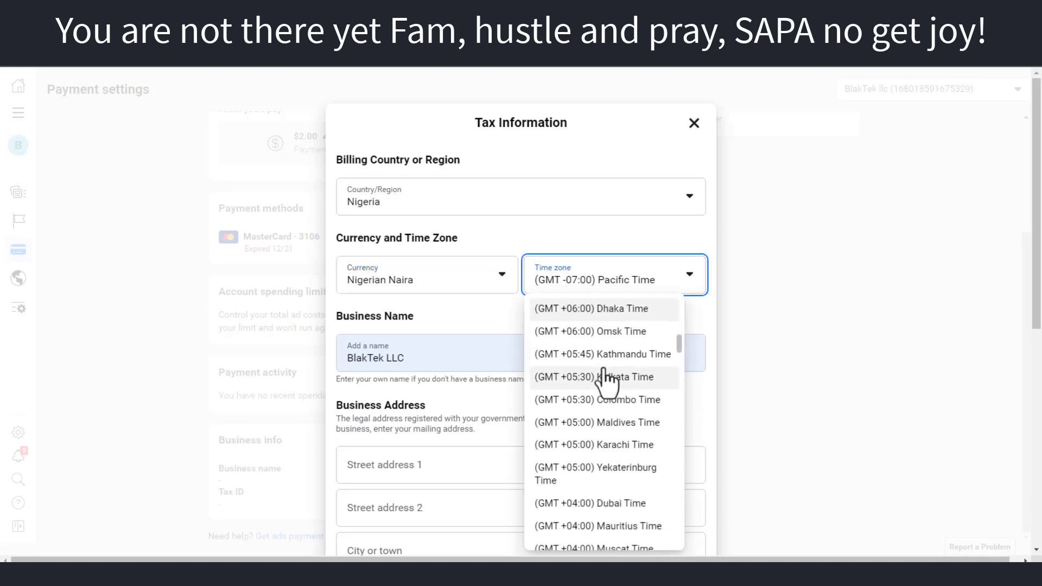
{"action": "scroll", "coordinate": [607, 380], "scroll_direction": "down", "scroll_amount": 10}
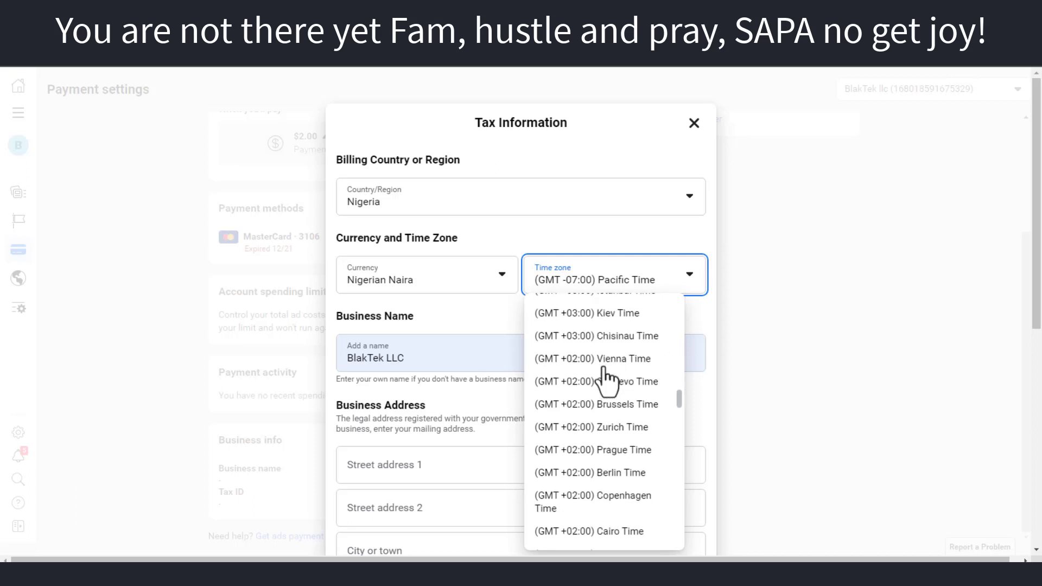
{"action": "scroll", "coordinate": [603, 368], "scroll_direction": "up", "scroll_amount": 2}
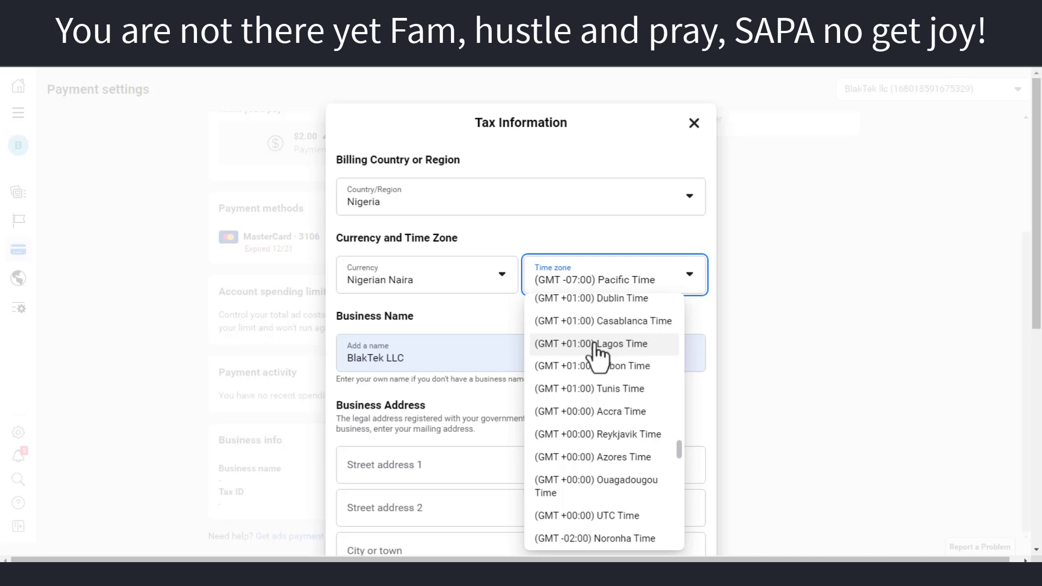
{"action": "left_click", "coordinate": [597, 343]}
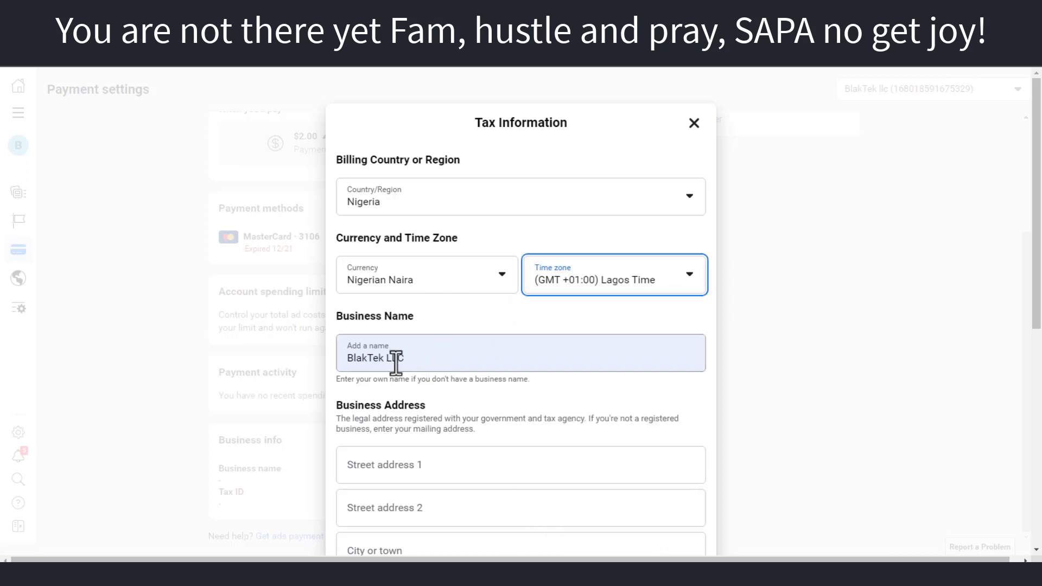
Try to save the tax information and continue with creating a new ad account for the changed currency and time zone
{"action": "scroll", "coordinate": [516, 344], "scroll_direction": "down", "scroll_amount": 5}
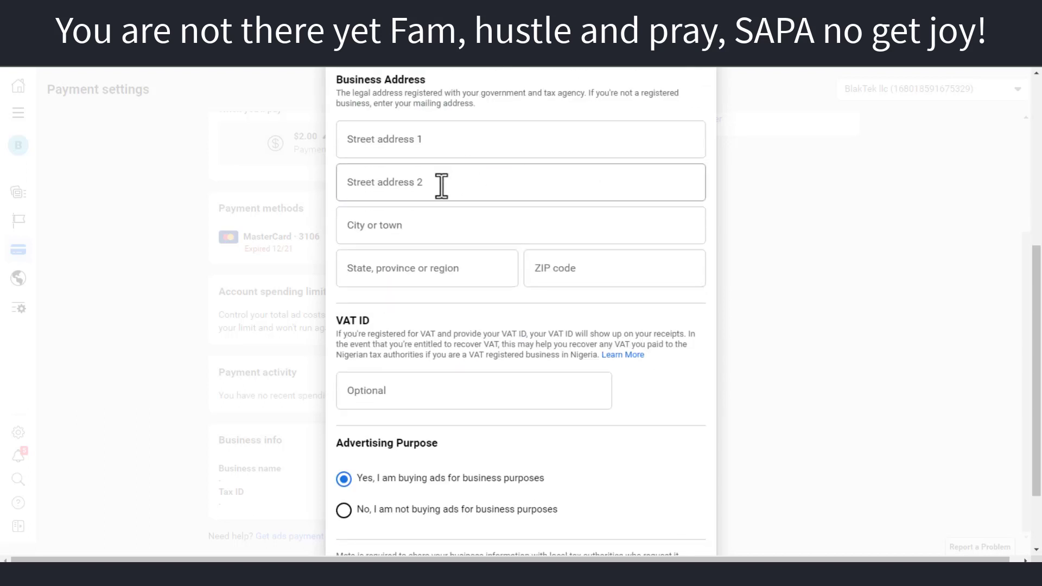
{"action": "scroll", "coordinate": [407, 249], "scroll_direction": "down", "scroll_amount": 2}
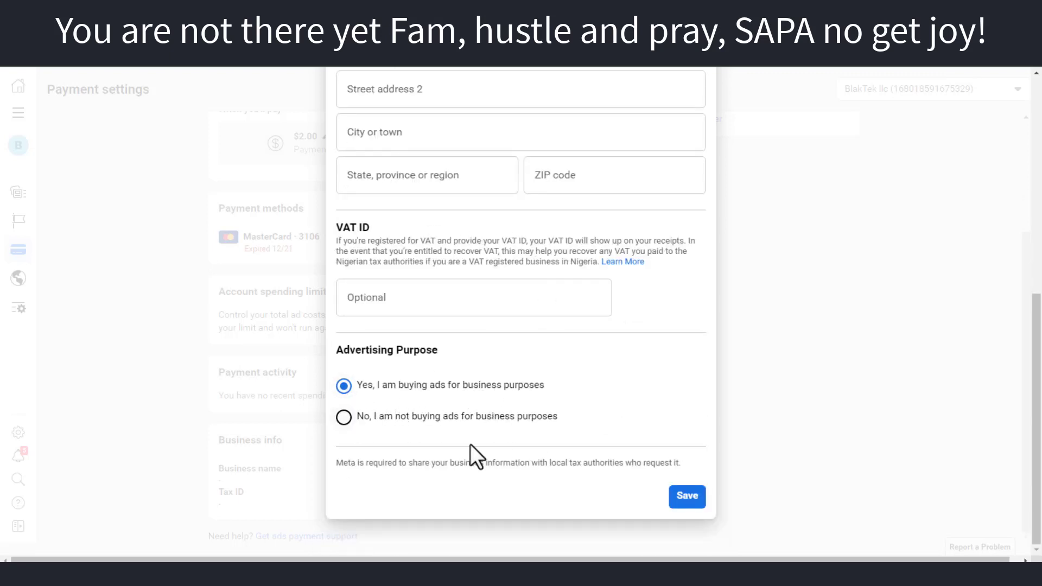
{"action": "left_click", "coordinate": [680, 500]}
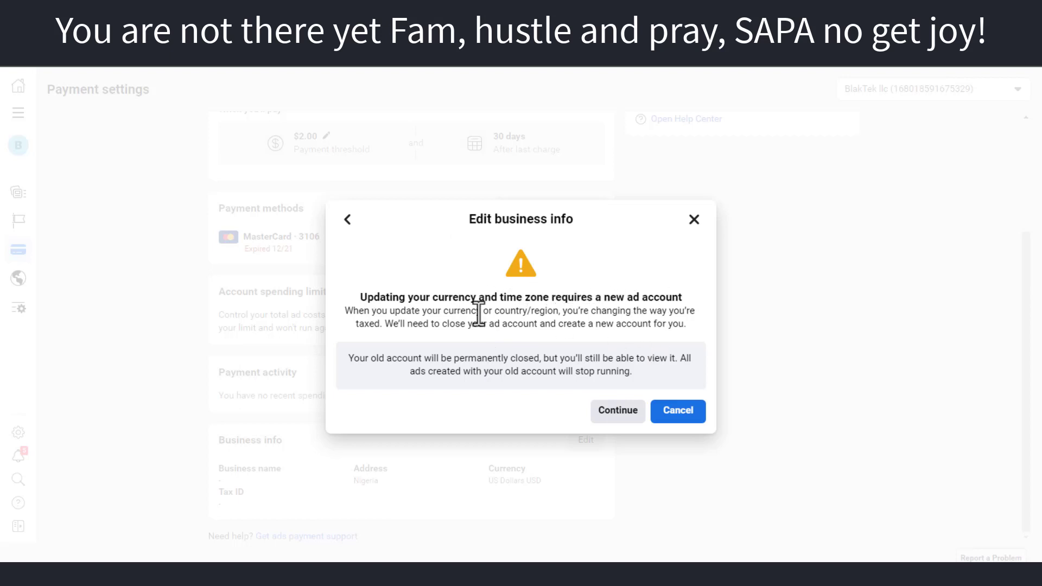
{"action": "left_click", "coordinate": [621, 418]}
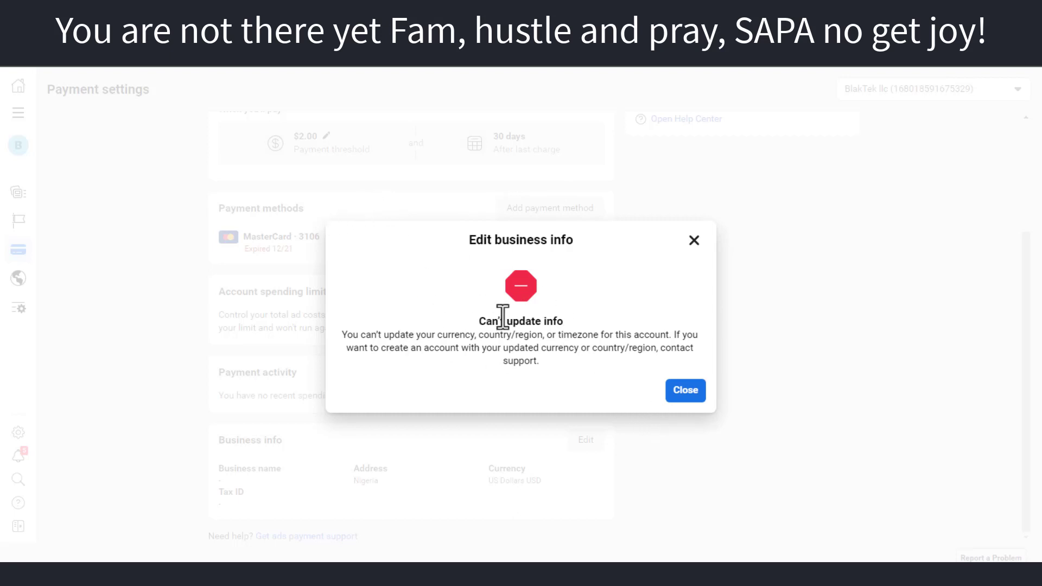
{"action": "left_click_drag", "start_coordinate": [474, 320], "coordinate": [608, 321]}
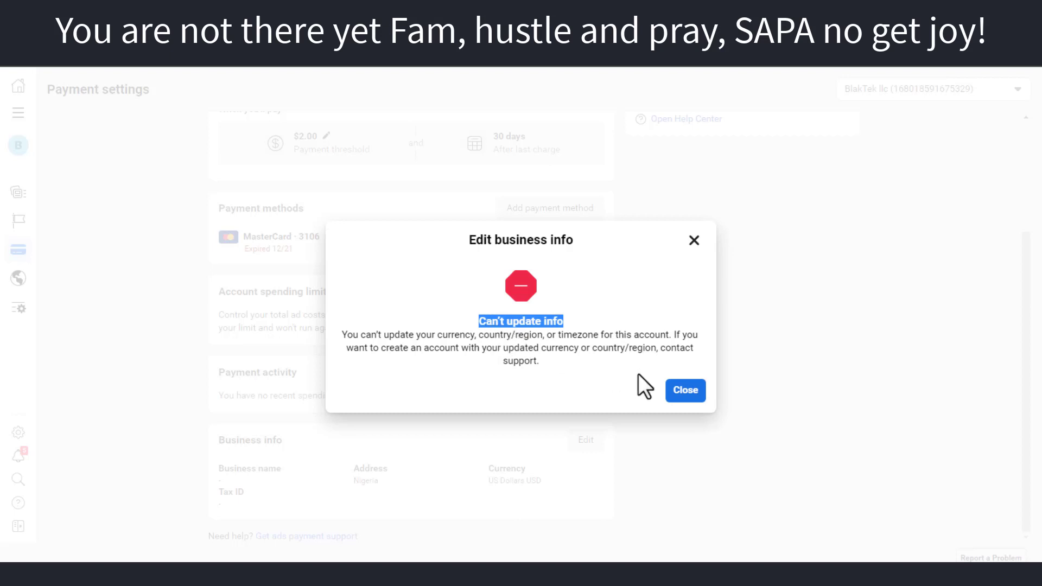
{"action": "left_click", "coordinate": [681, 388]}
{"action": "left_click", "coordinate": [686, 392]}
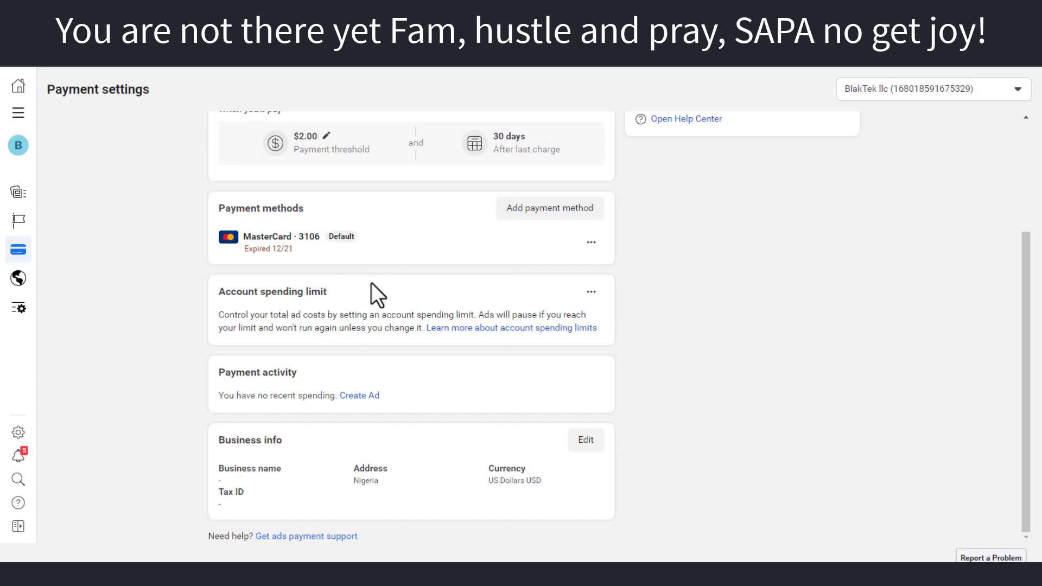
Switch to the Investor Blak business account and view the Prepaid funds section of its payment settings
{"action": "scroll", "coordinate": [103, 268], "scroll_direction": "up", "scroll_amount": 3}
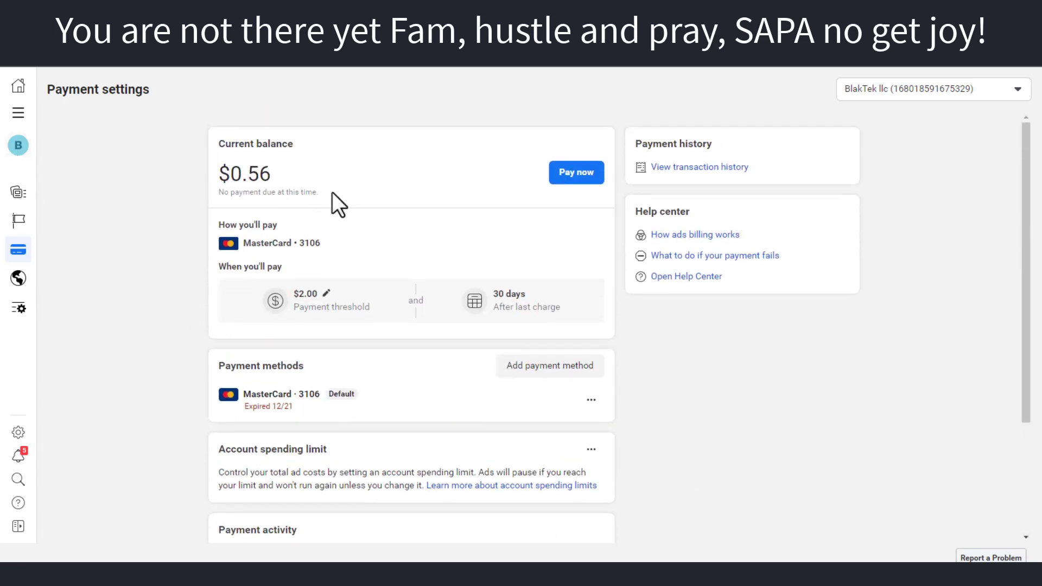
{"action": "mouse_move", "coordinate": [21, 146]}
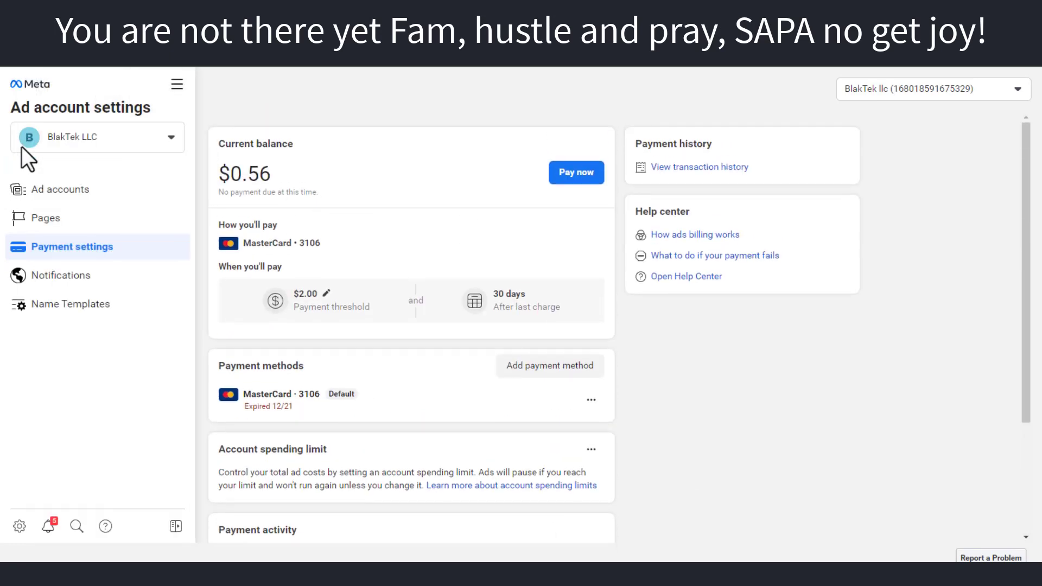
{"action": "left_click", "coordinate": [112, 137]}
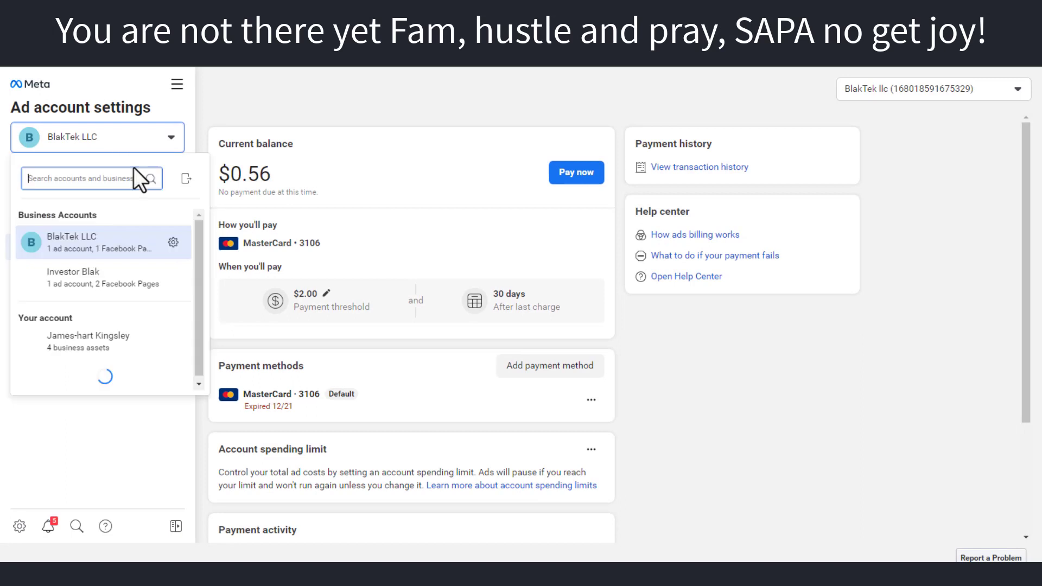
{"action": "left_click", "coordinate": [103, 293]}
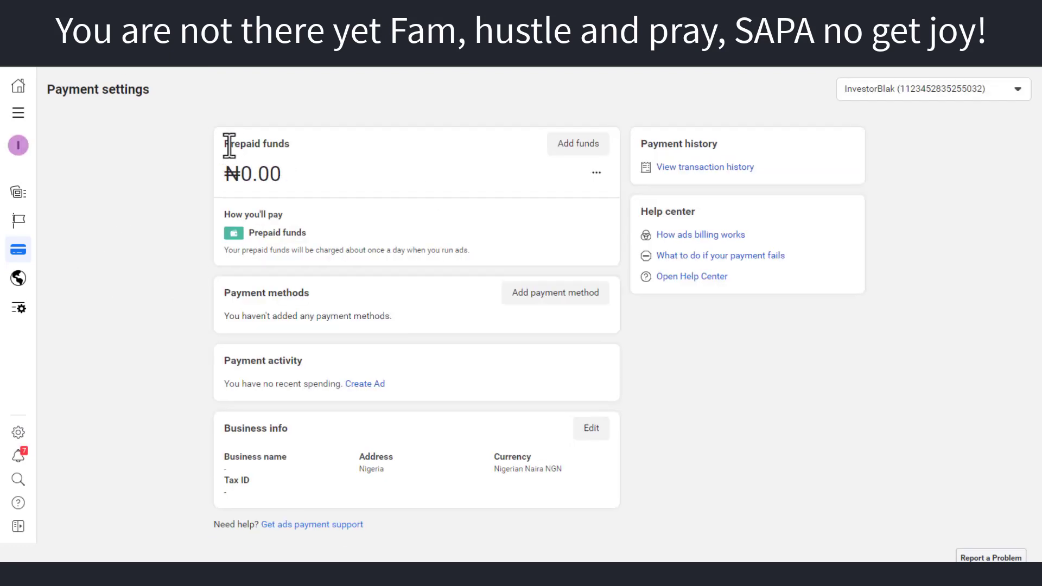
{"action": "left_click_drag", "start_coordinate": [225, 144], "coordinate": [275, 152]}
Start adding prepaid funds of 4,500.00 with Naira Payment with MasterCard/VISA as the payment method
{"action": "left_click", "coordinate": [578, 157]}
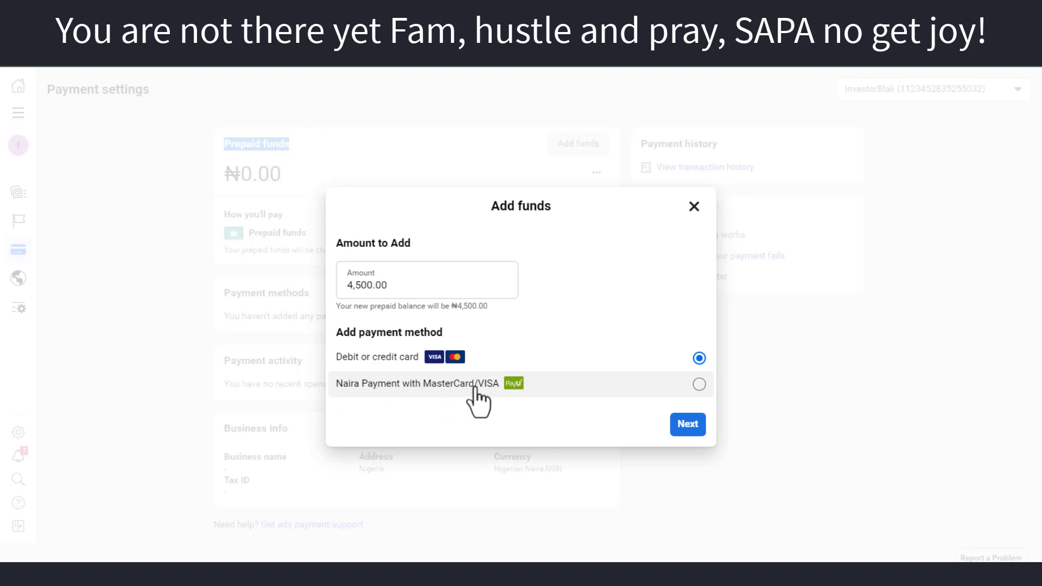
{"action": "left_click", "coordinate": [699, 385]}
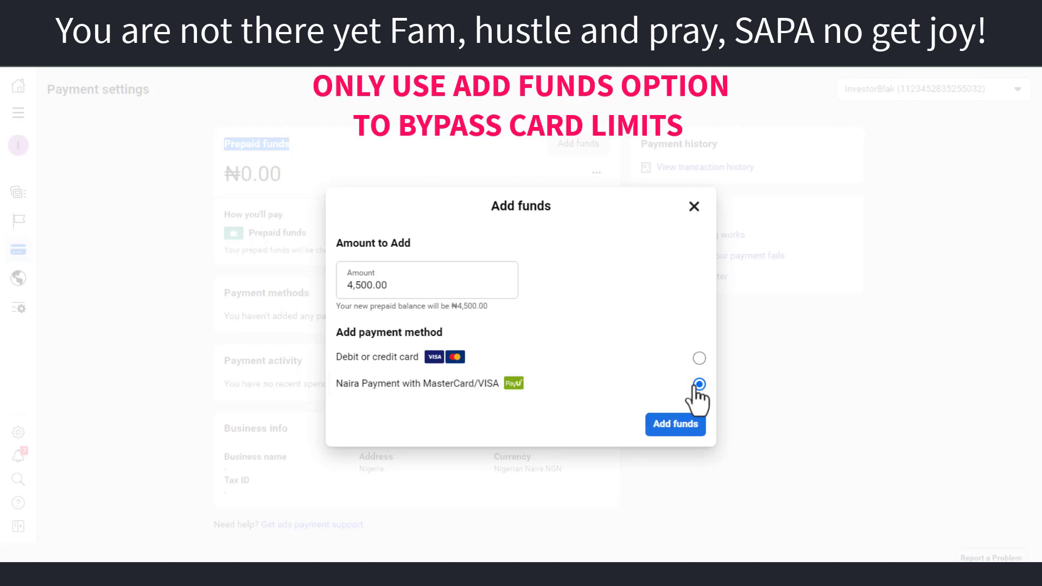
{"action": "left_click", "coordinate": [422, 283]}
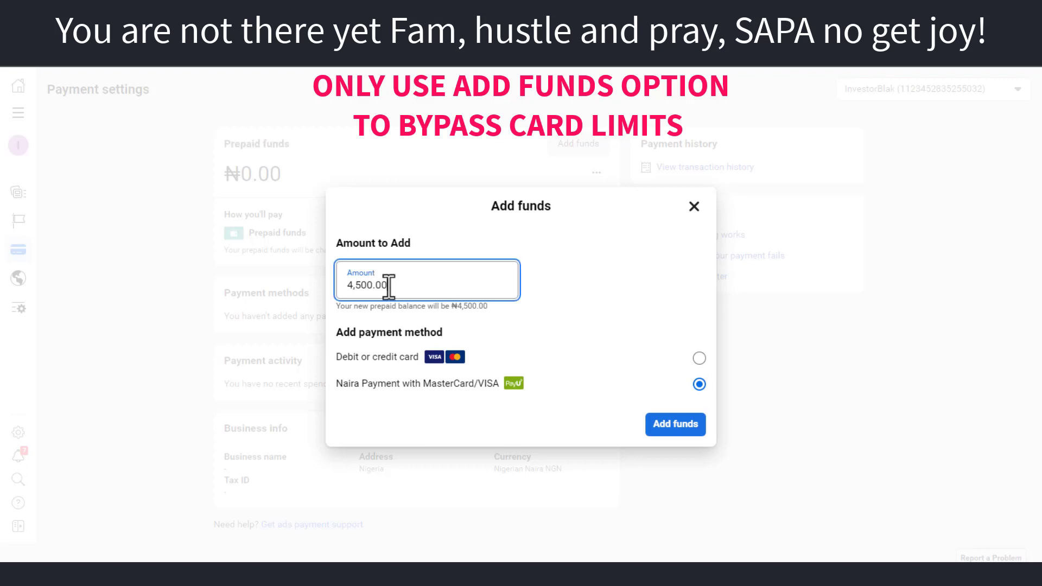
{"action": "left_click_drag", "start_coordinate": [421, 282], "coordinate": [356, 293]}
{"action": "left_click", "coordinate": [380, 286]}
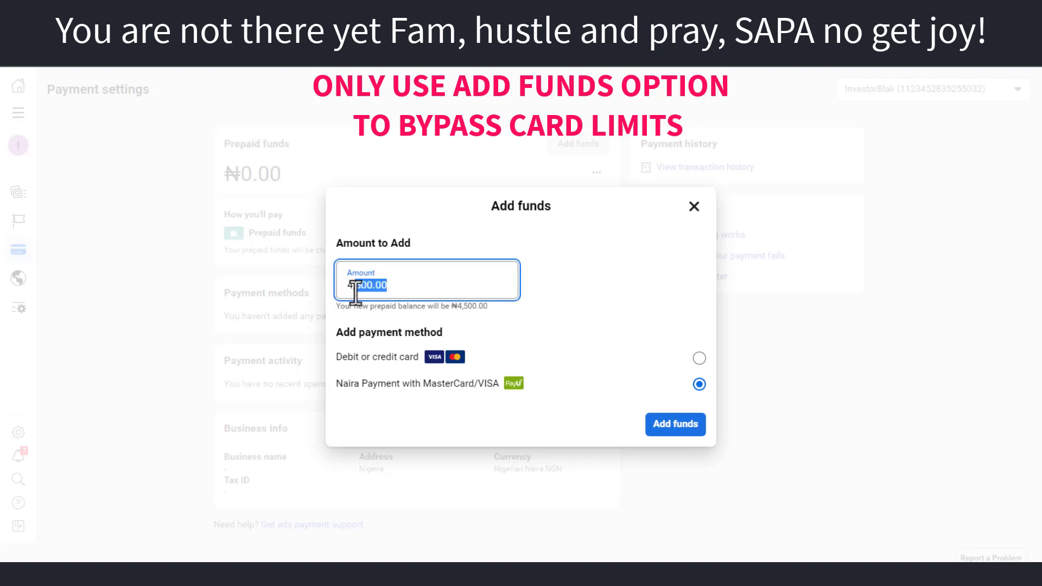
{"action": "left_click", "coordinate": [354, 290]}
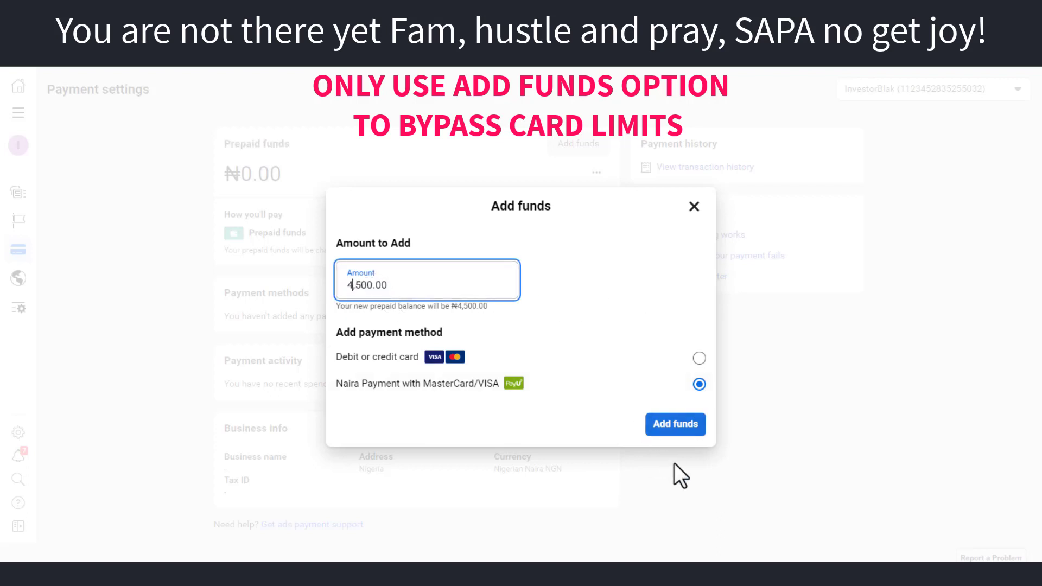
{"action": "left_click", "coordinate": [662, 422]}
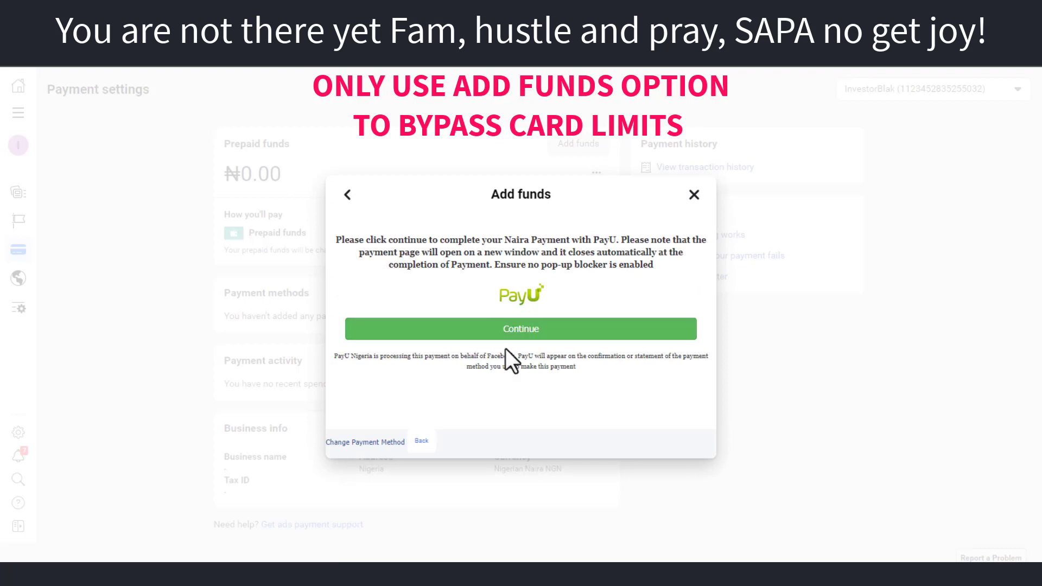
Continue to the PayU payment page, examine its card form, and leave the Add funds process without paying
{"action": "left_click", "coordinate": [511, 330]}
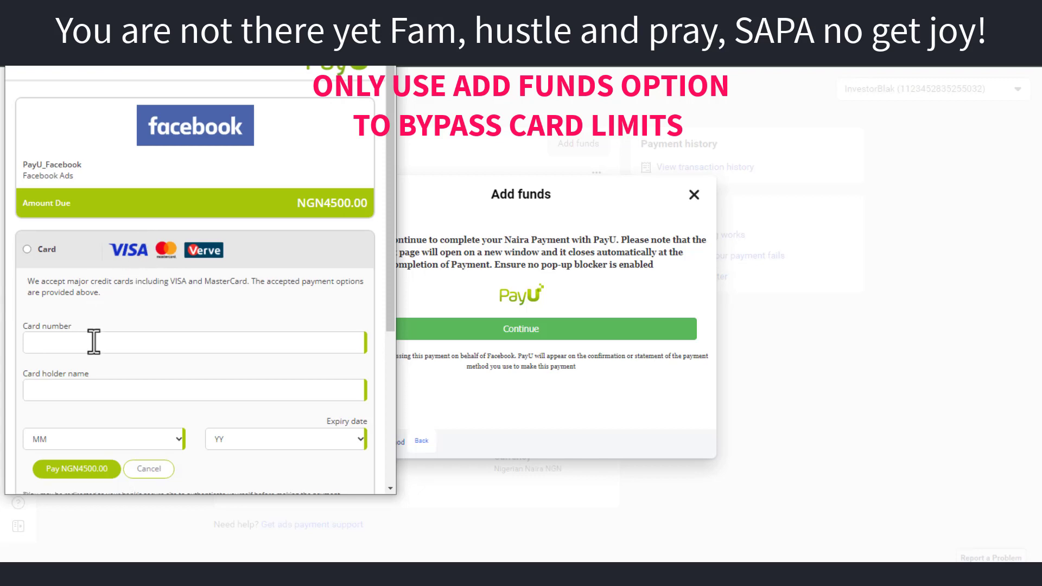
{"action": "scroll", "coordinate": [91, 337], "scroll_direction": "down", "scroll_amount": 4}
{"action": "scroll", "coordinate": [131, 159], "scroll_direction": "up", "scroll_amount": 4}
{"action": "scroll", "coordinate": [244, 391], "scroll_direction": "down", "scroll_amount": 4}
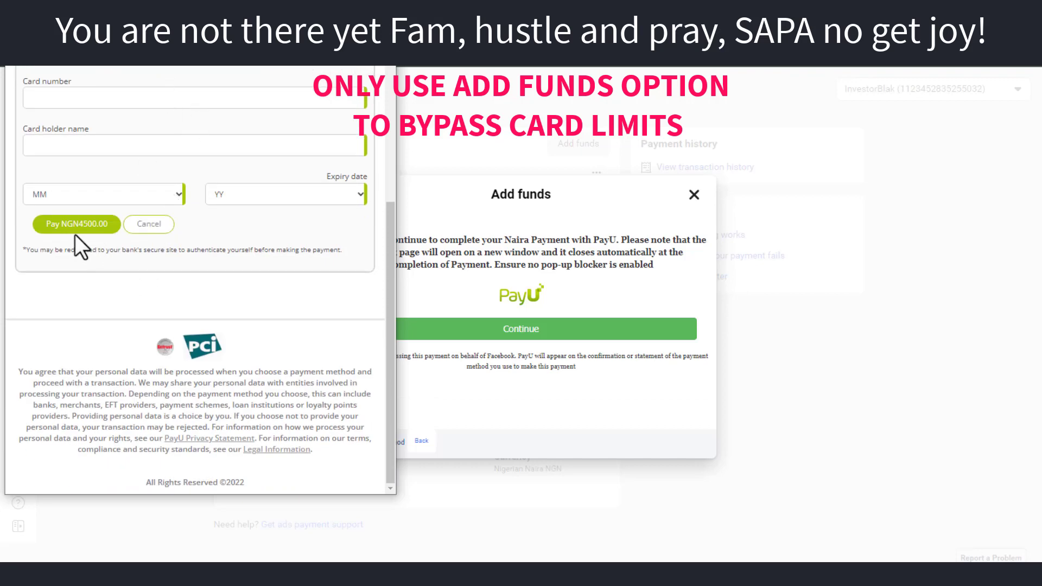
{"action": "scroll", "coordinate": [280, 326], "scroll_direction": "up", "scroll_amount": 4}
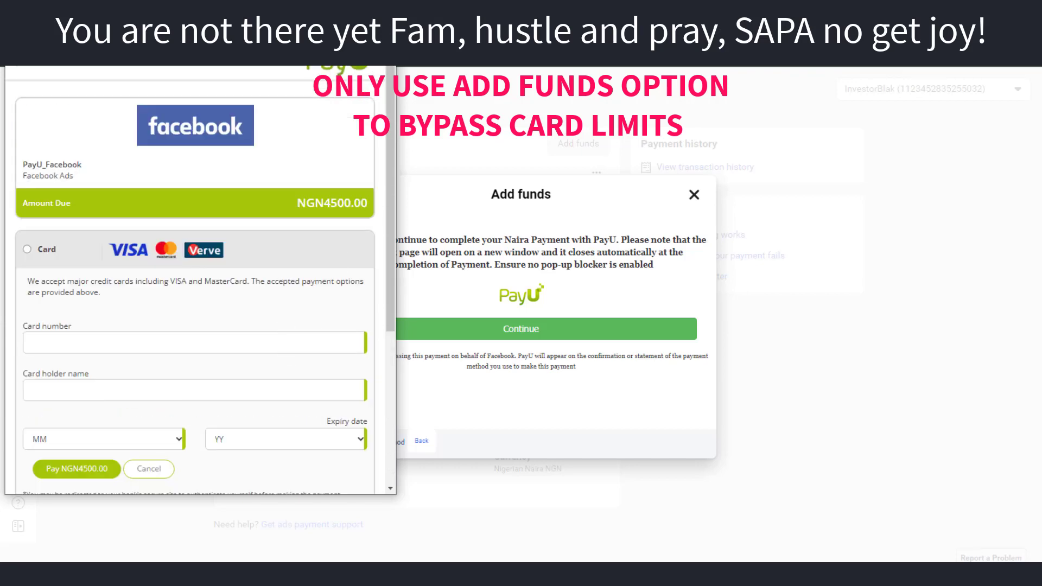
{"action": "left_click", "coordinate": [535, 375]}
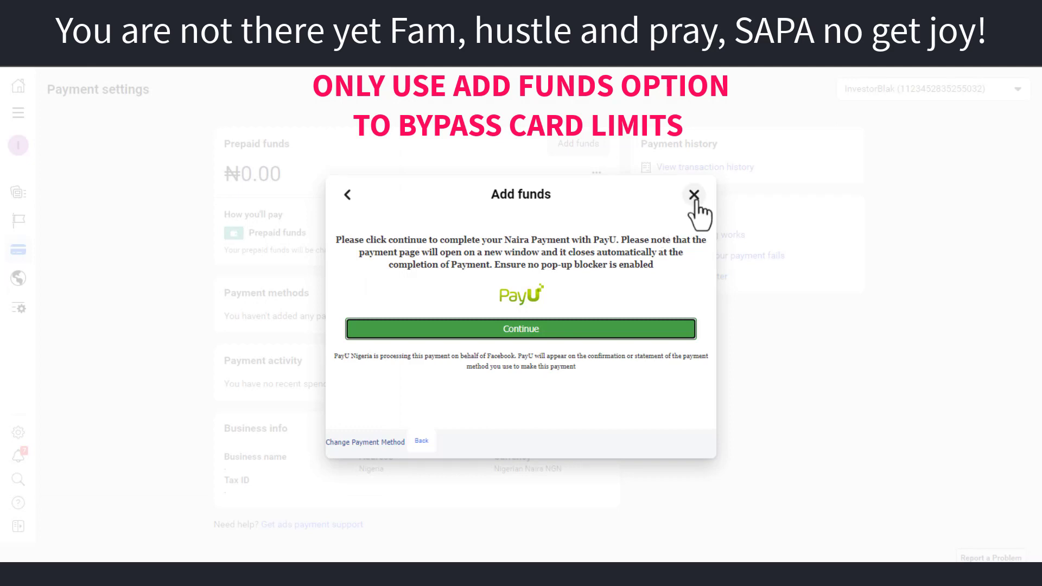
{"action": "left_click", "coordinate": [695, 197]}
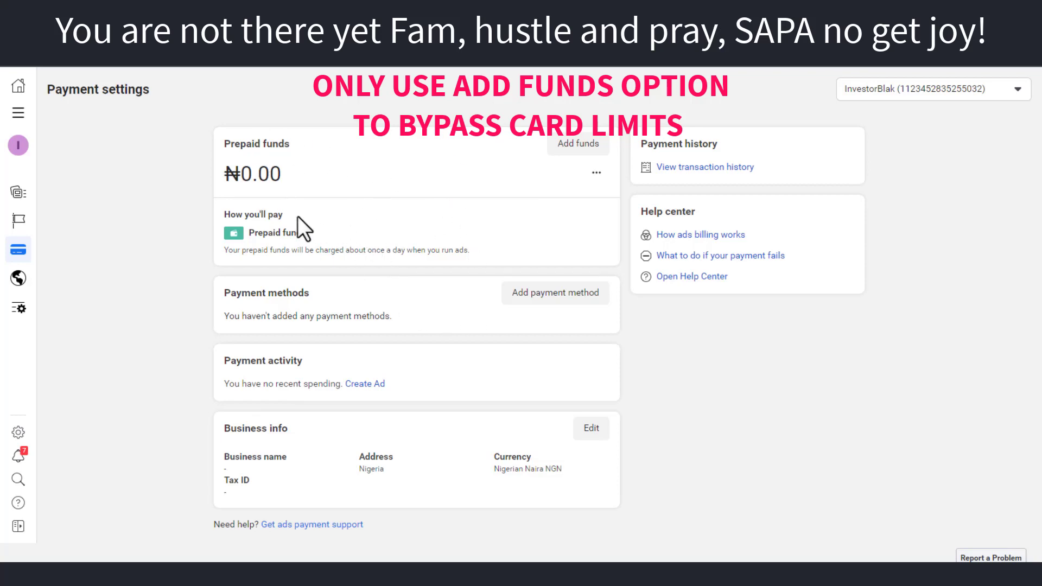
Open Ads Manager and go from there to the people list in the business settings
{"action": "left_click", "coordinate": [18, 113]}
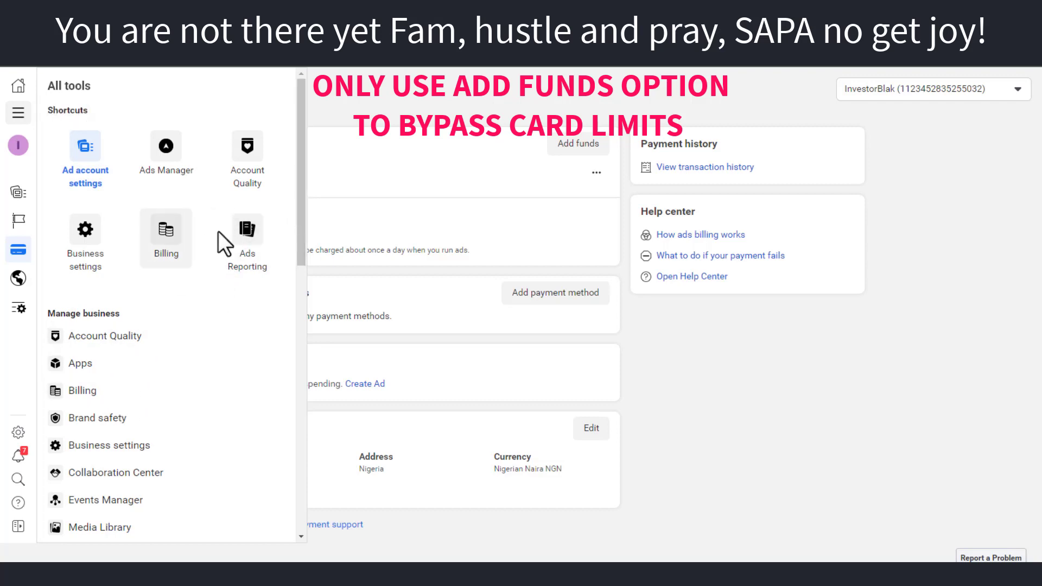
{"action": "left_click", "coordinate": [166, 160]}
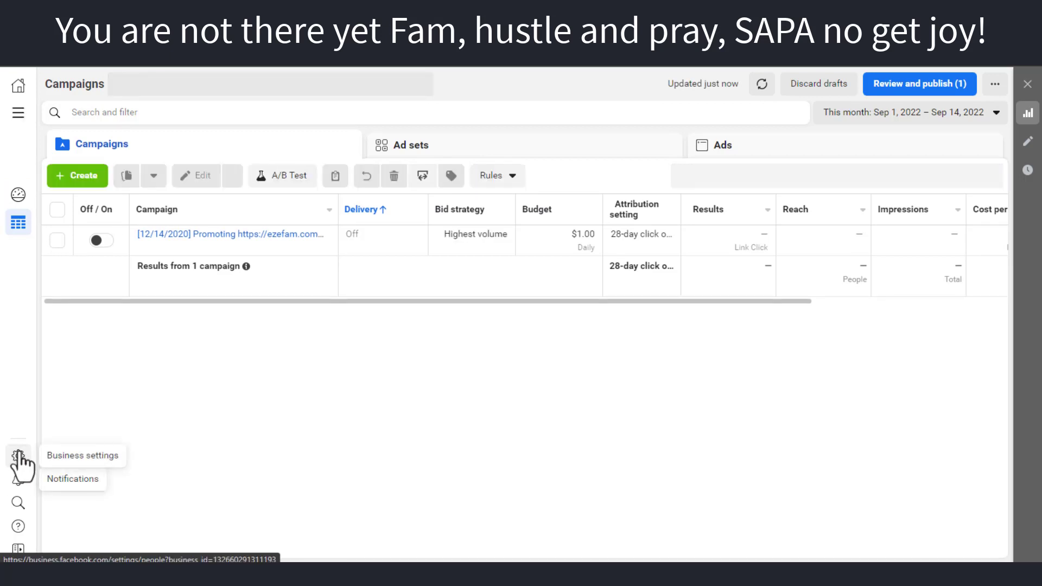
{"action": "left_click", "coordinate": [19, 456]}
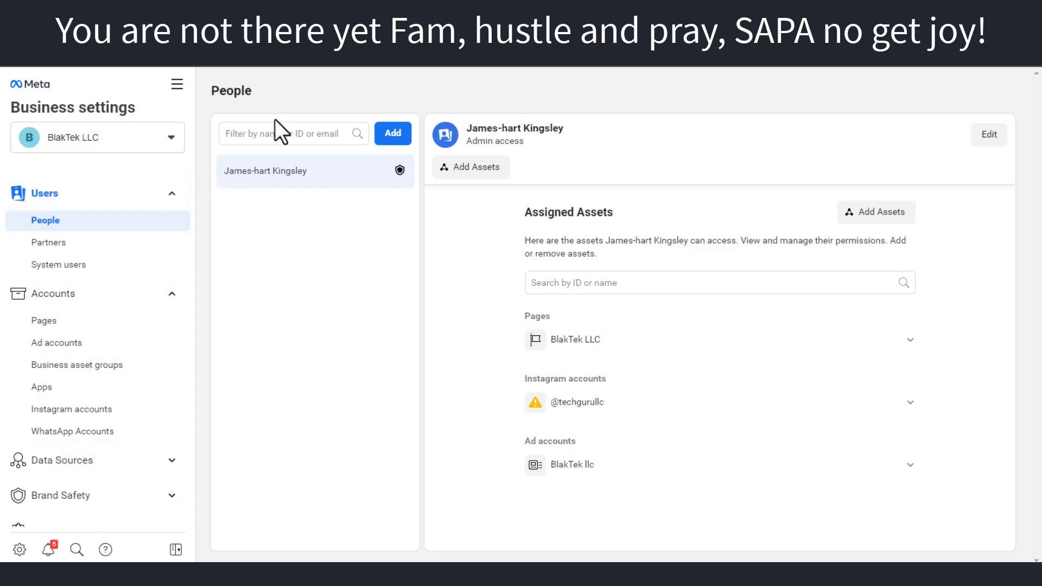
Filter the people list in the business settings by the letter d
{"action": "left_click", "coordinate": [257, 133]}
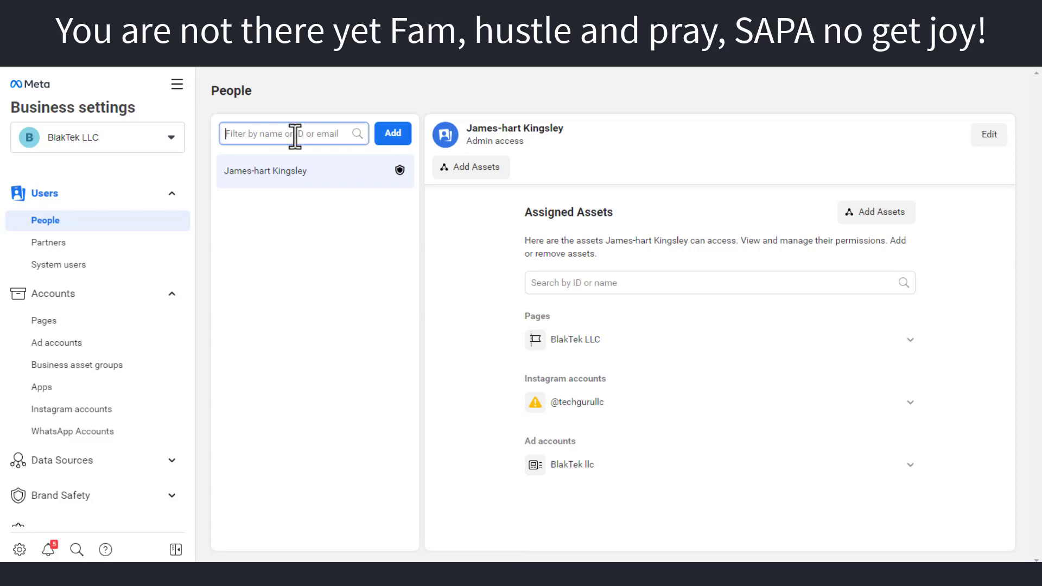
{"action": "type", "text": "g"}
{"action": "key", "text": "BackSpace"}
{"action": "type", "text": "d"}
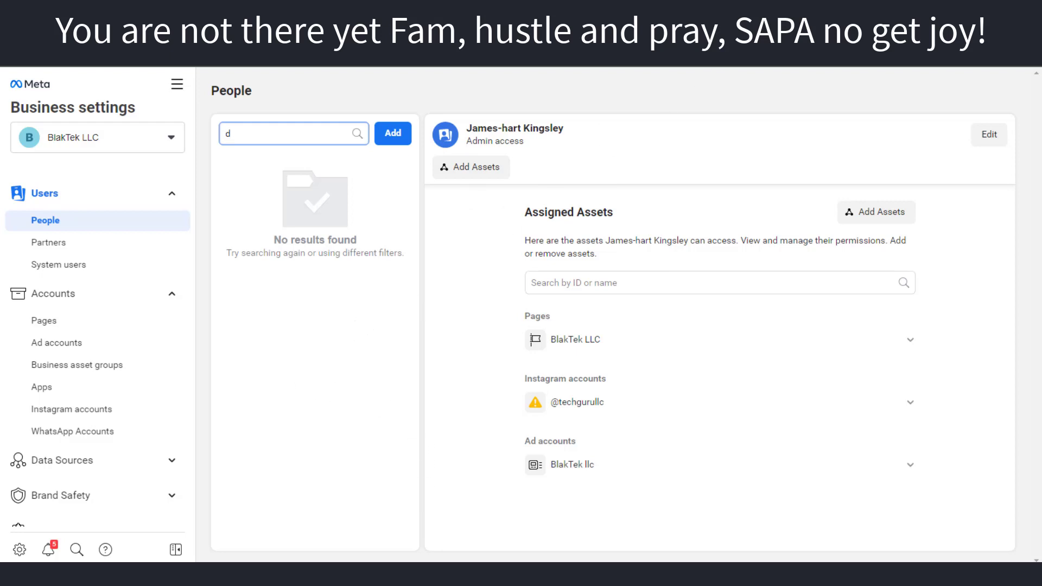
Look up the exchange rate with a Google search for "1 usd to ngn" in a new browser tab
{"action": "key", "text": "ctrl+t"}
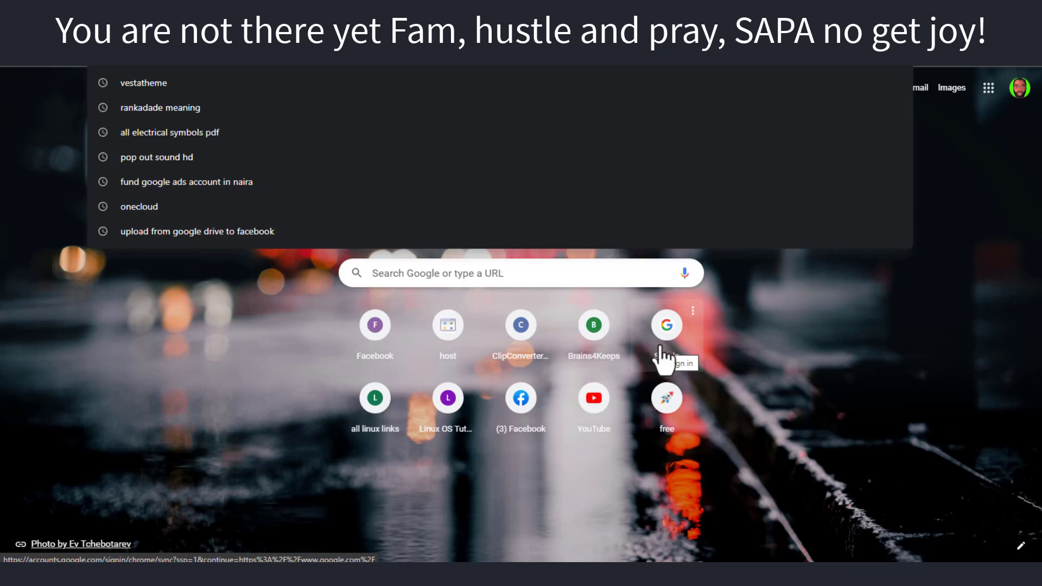
{"action": "type", "text": "usd"}
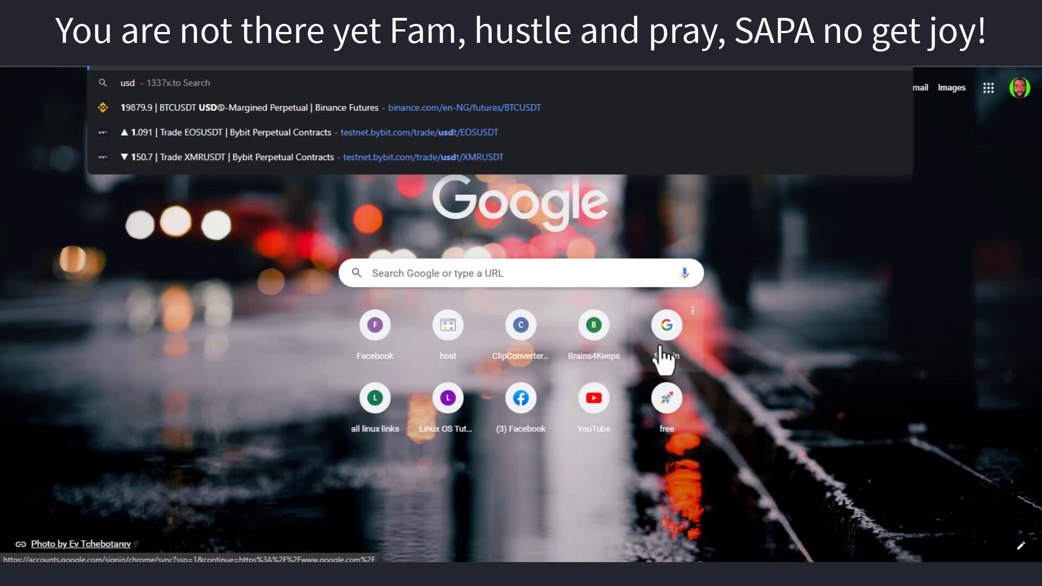
{"action": "type", "text": " to ngn"}
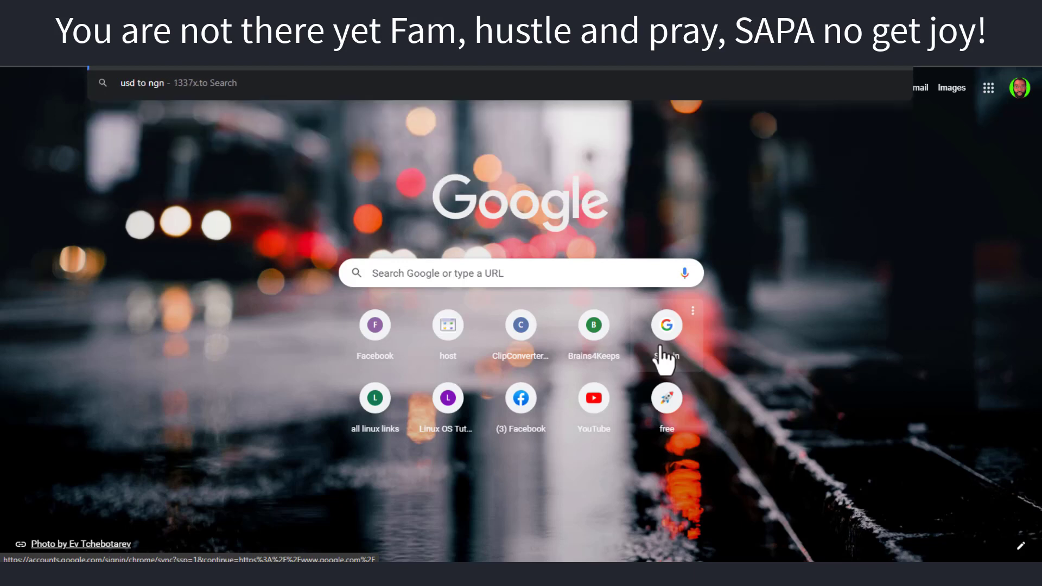
{"action": "key", "text": "Return"}
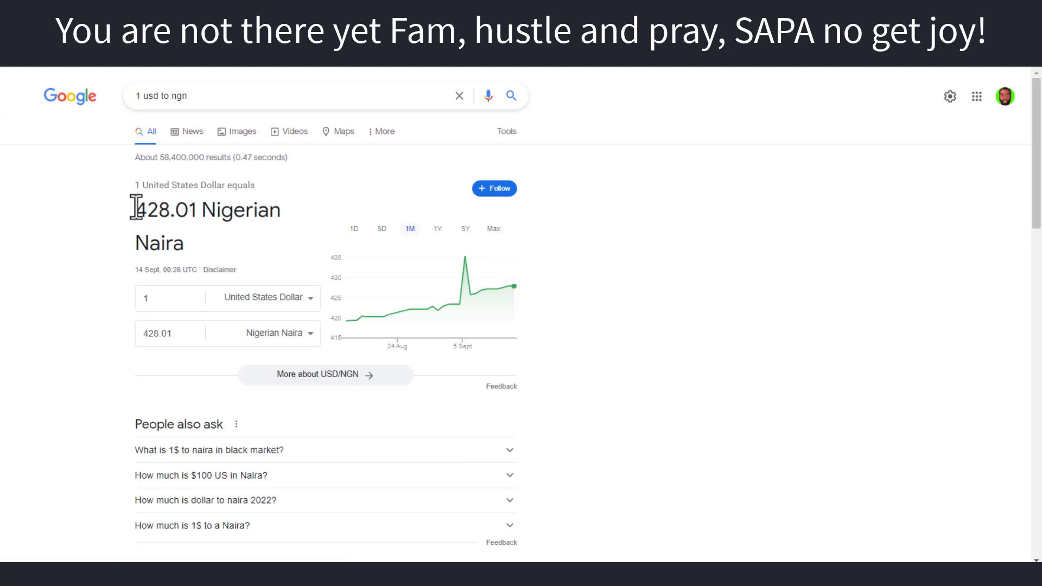
{"action": "left_click_drag", "start_coordinate": [136, 211], "coordinate": [282, 211]}
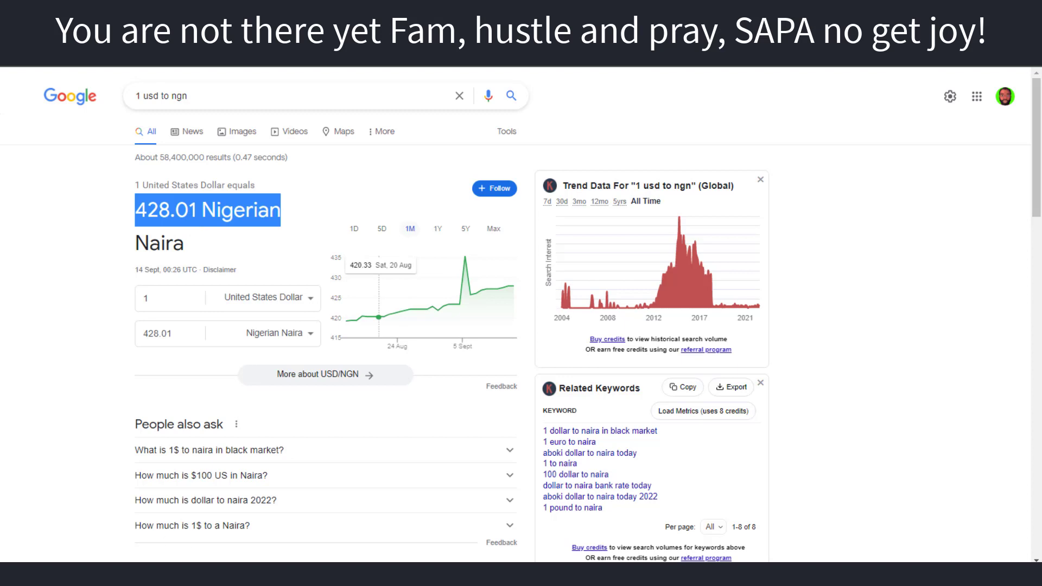
Switch to Calculator and subtract 50,000 from 70,000
{"action": "key", "text": "alt+Tab"}
{"action": "key", "text": "alt+Tab"}
{"action": "key", "text": "alt+Tab"}
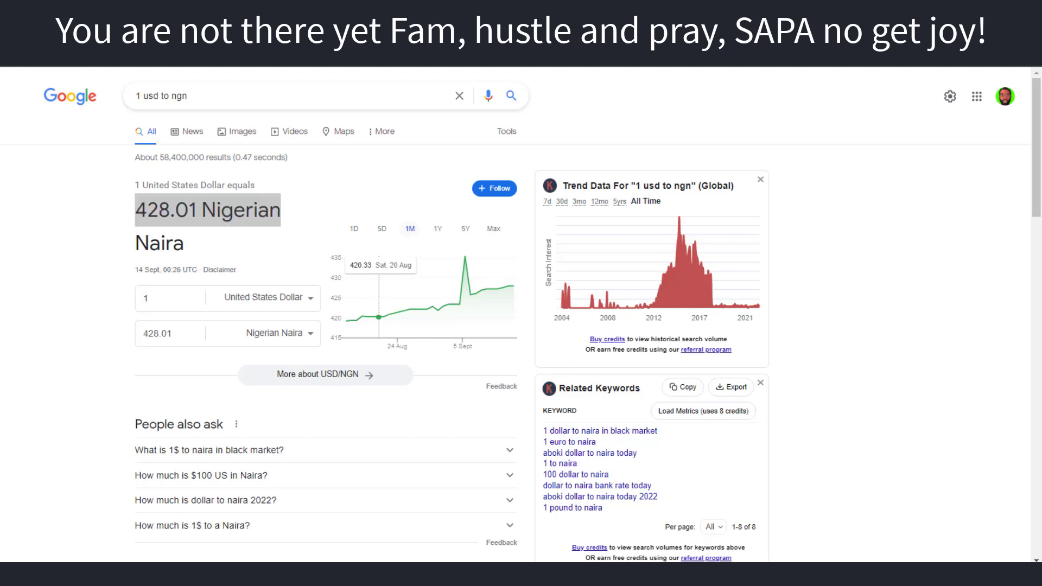
{"action": "key", "text": "Return"}
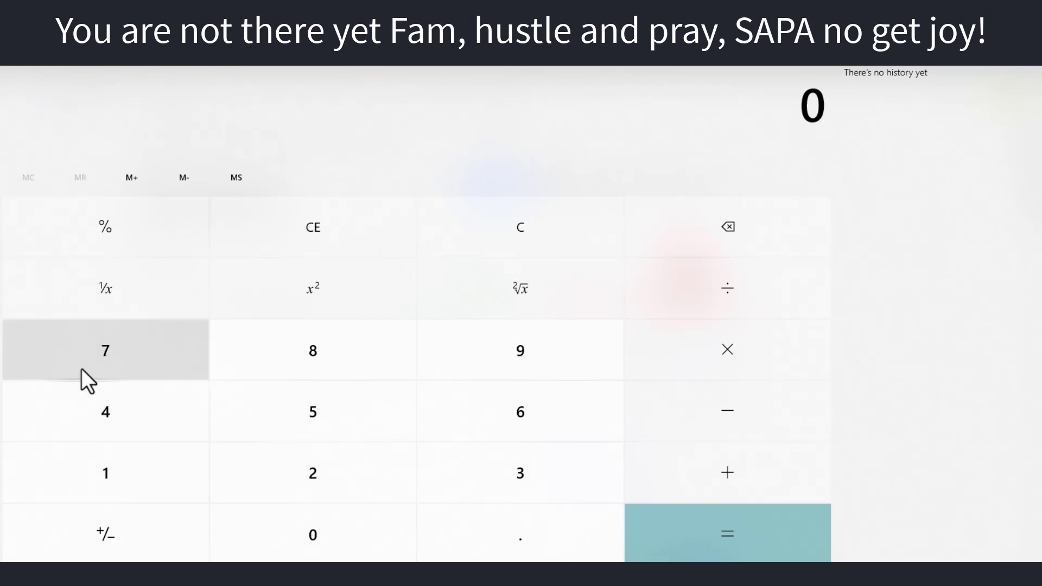
{"action": "left_click", "coordinate": [113, 357]}
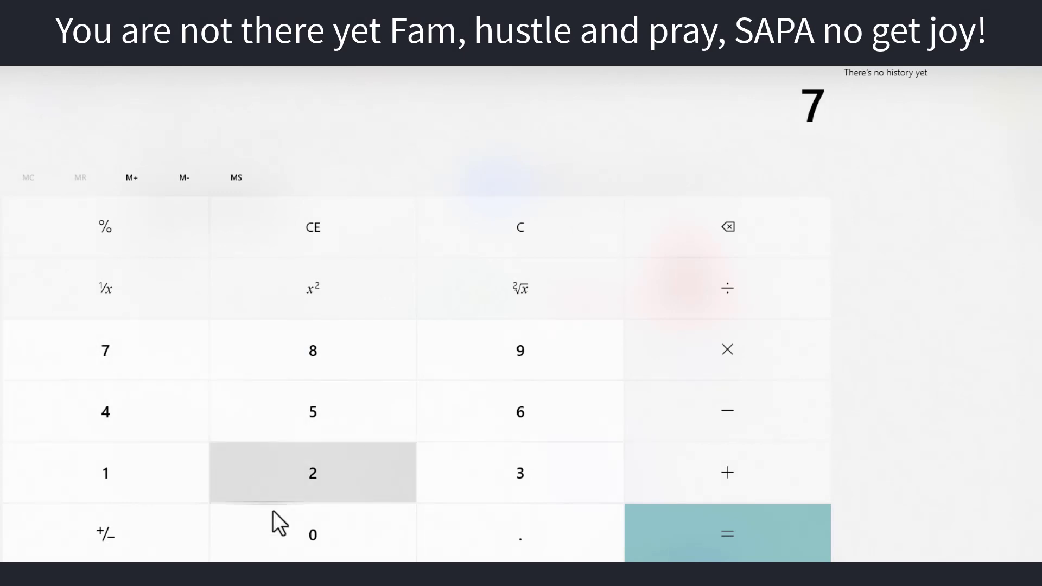
{"action": "left_click", "coordinate": [300, 549]}
{"action": "left_click", "coordinate": [300, 549]}
{"action": "left_click", "coordinate": [300, 549]}
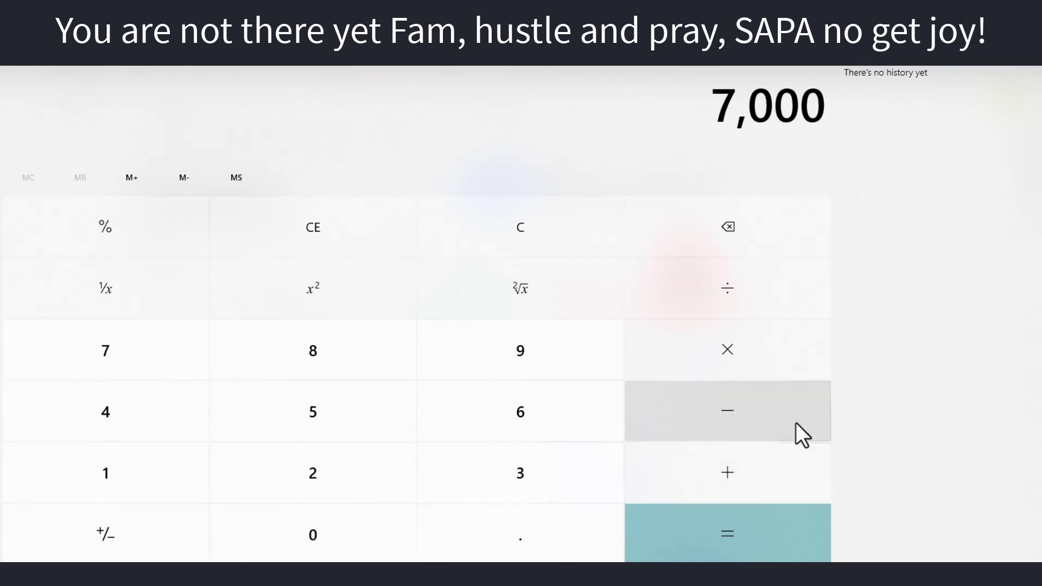
{"action": "left_click", "coordinate": [361, 547]}
{"action": "left_click", "coordinate": [730, 413]}
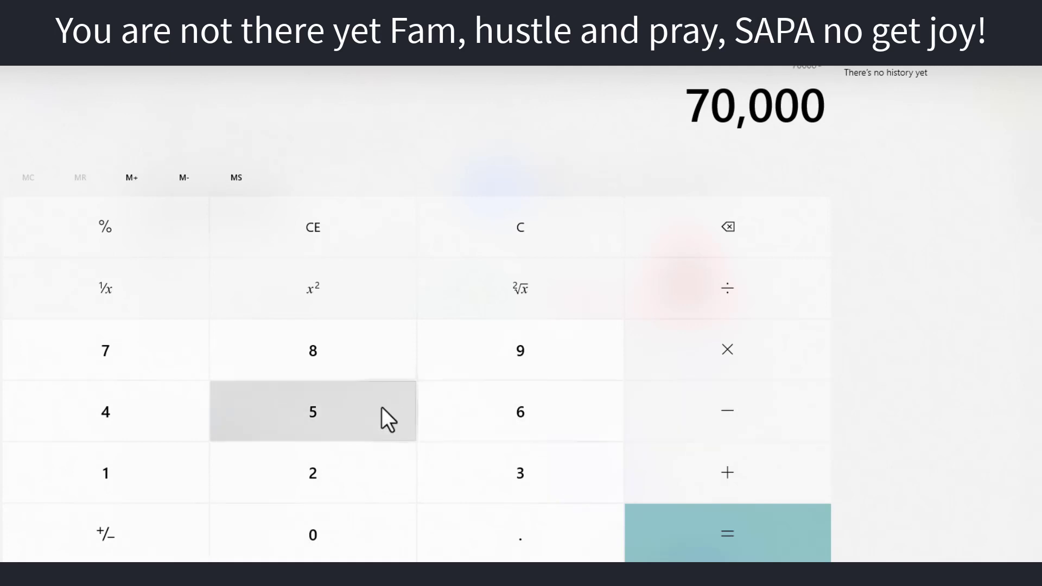
{"action": "left_click", "coordinate": [381, 419]}
{"action": "left_click", "coordinate": [322, 543]}
{"action": "left_click", "coordinate": [321, 543]}
{"action": "left_click", "coordinate": [324, 549]}
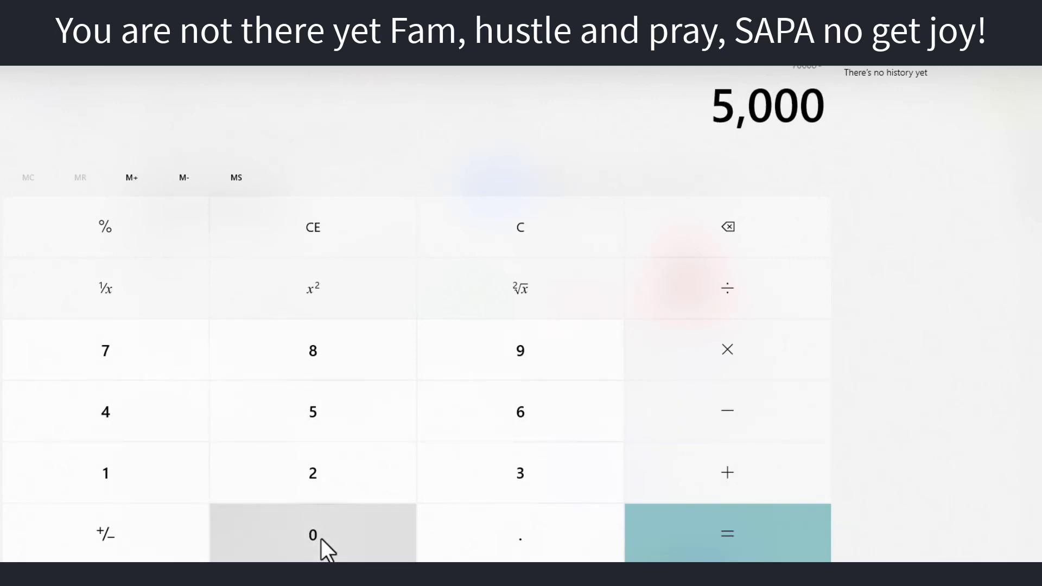
{"action": "left_click", "coordinate": [324, 549]}
{"action": "left_click", "coordinate": [756, 551]}
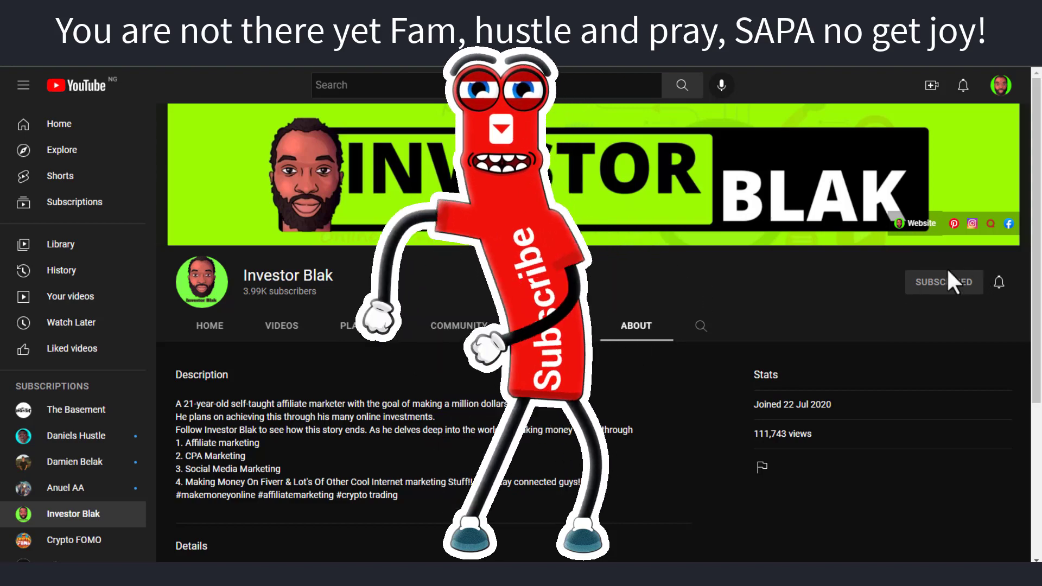
Open the notification options for the Investor Blak channel on YouTube
{"action": "left_click", "coordinate": [999, 282]}
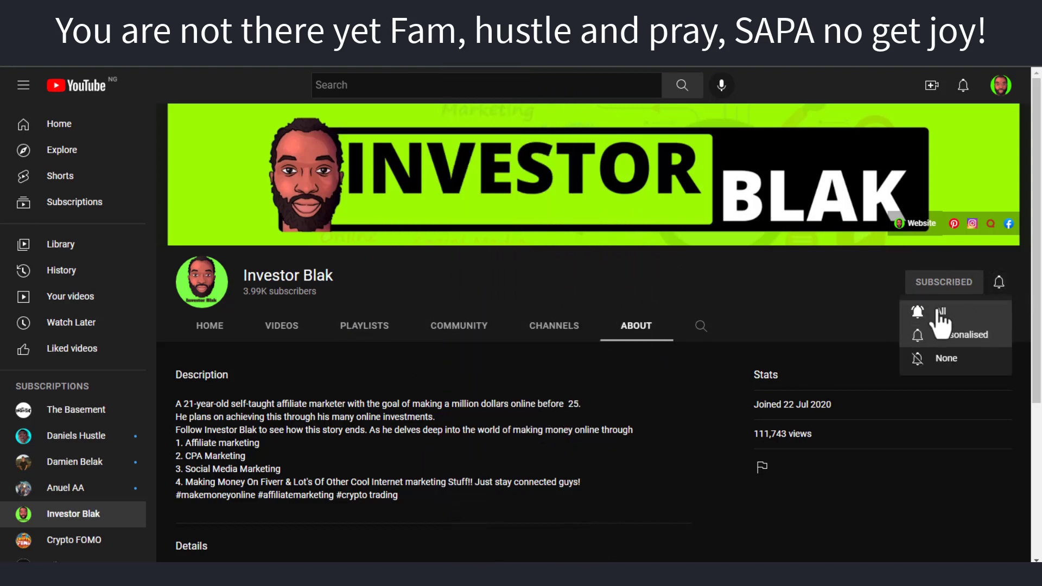